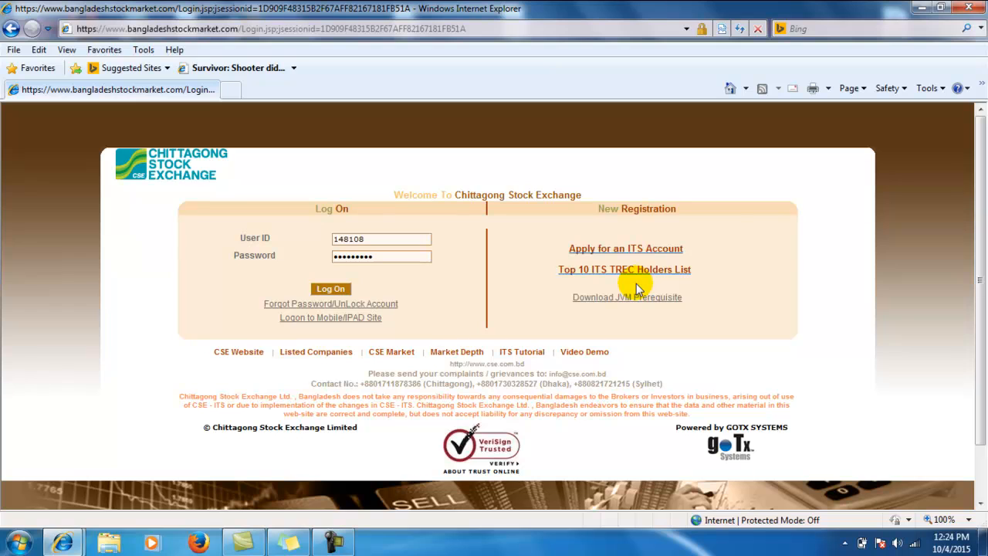
# Turn off the browser's pop-up blocker.
pyautogui.click(933, 89)
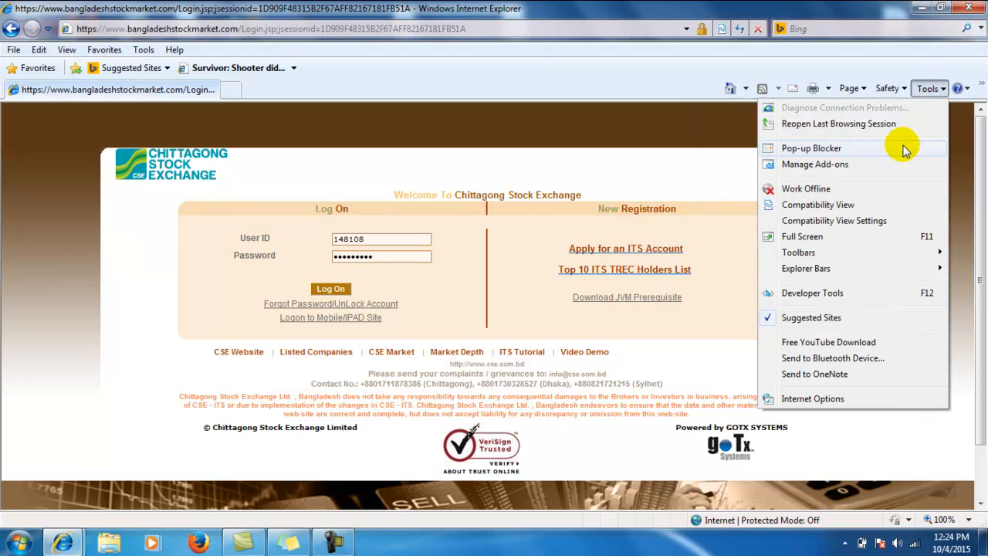
pyautogui.moveTo(901, 147)
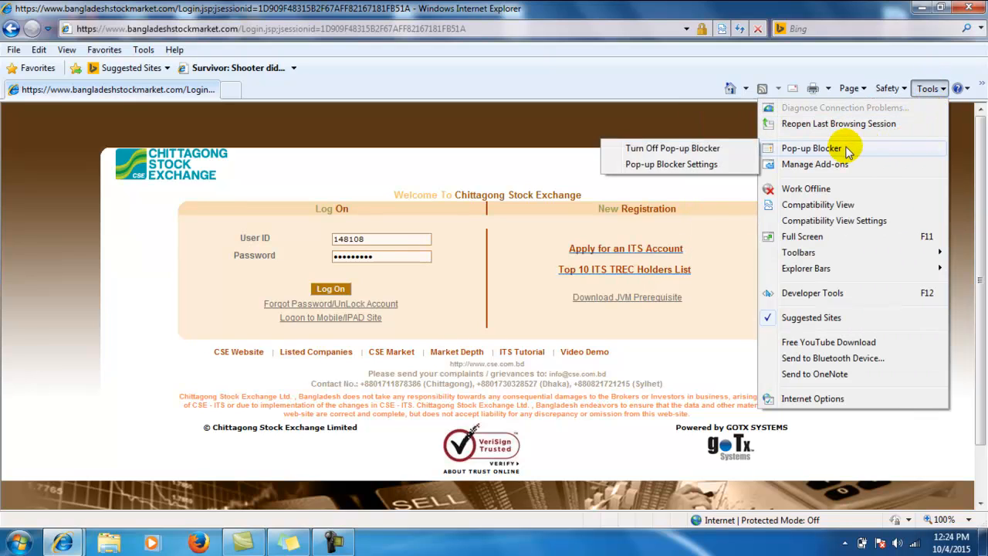
pyautogui.click(711, 149)
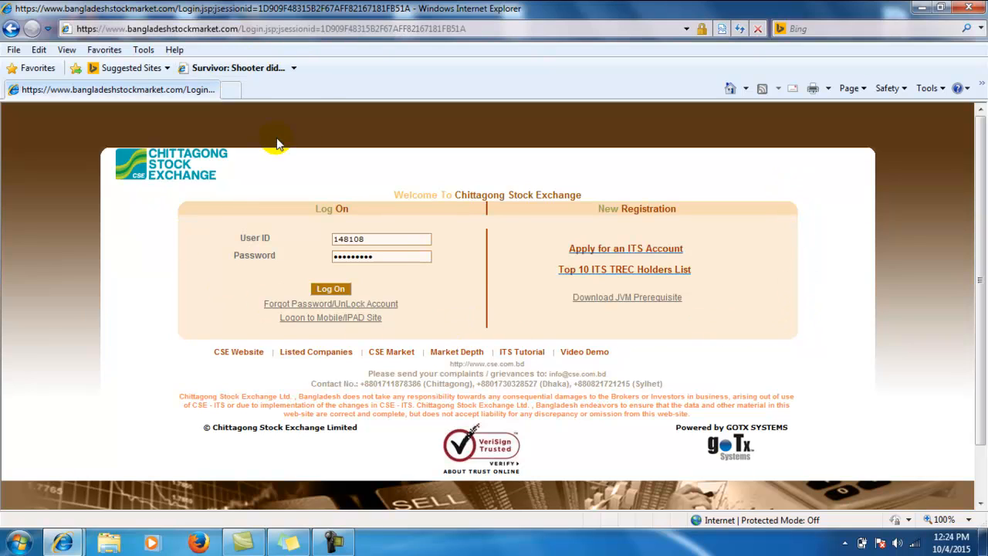
# Switch to Firefox to view the Chittagong Stock Exchange site at cse.com.bd, and return to the Internet Explorer login page.
pyautogui.click(242, 29)
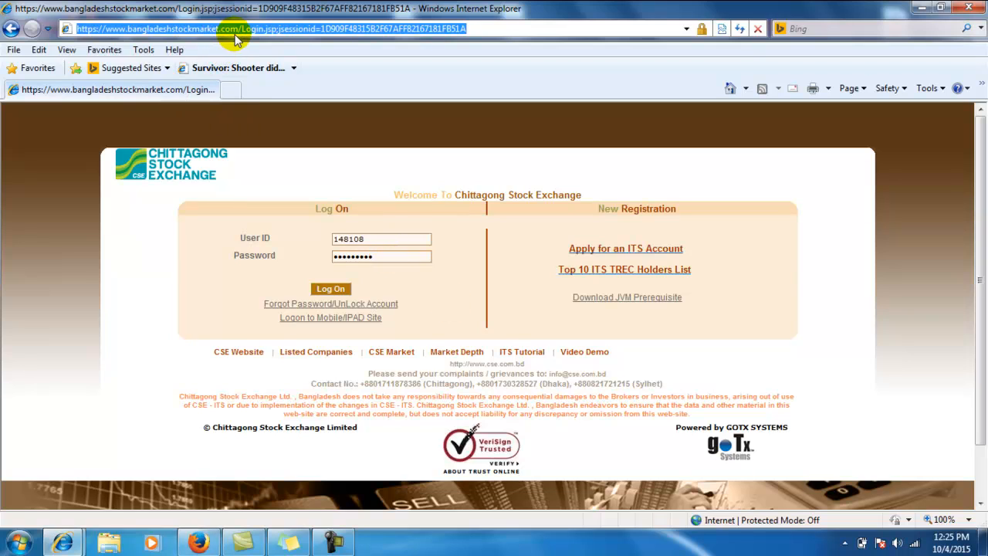
pyautogui.click(198, 543)
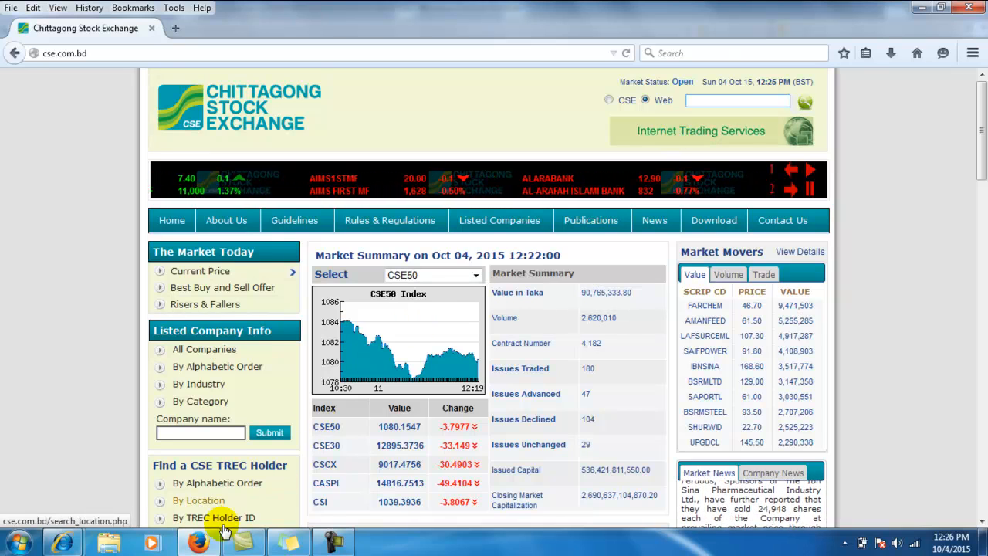
pyautogui.click(202, 542)
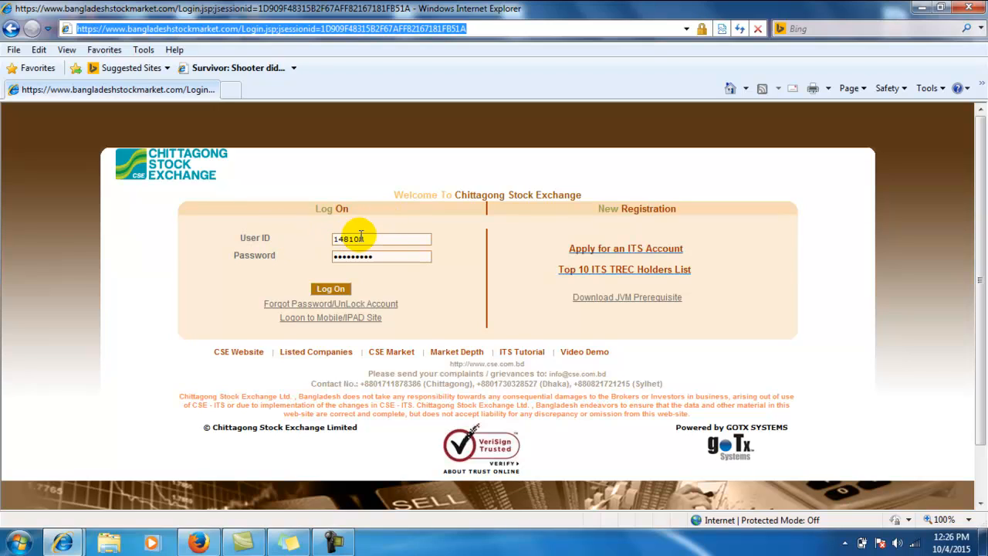
# Log on with the prefilled credentials, letting the browser remember the password and allowing the login window to close.
pyautogui.click(330, 289)
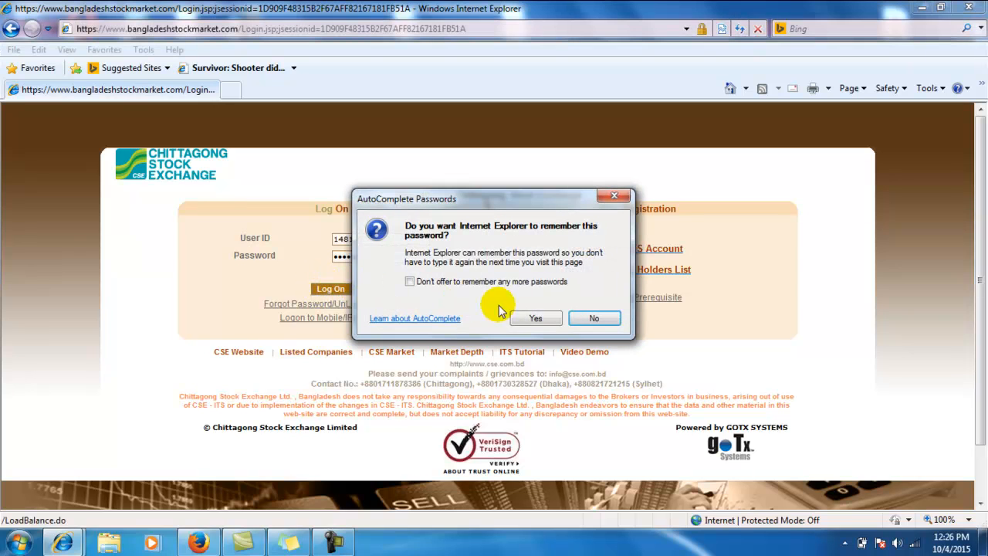
pyautogui.click(536, 319)
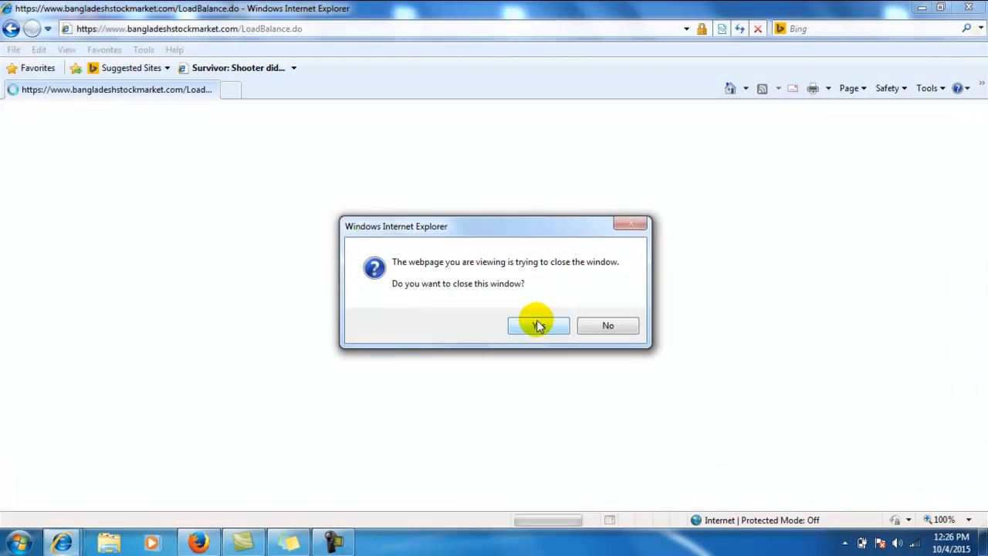
pyautogui.click(538, 325)
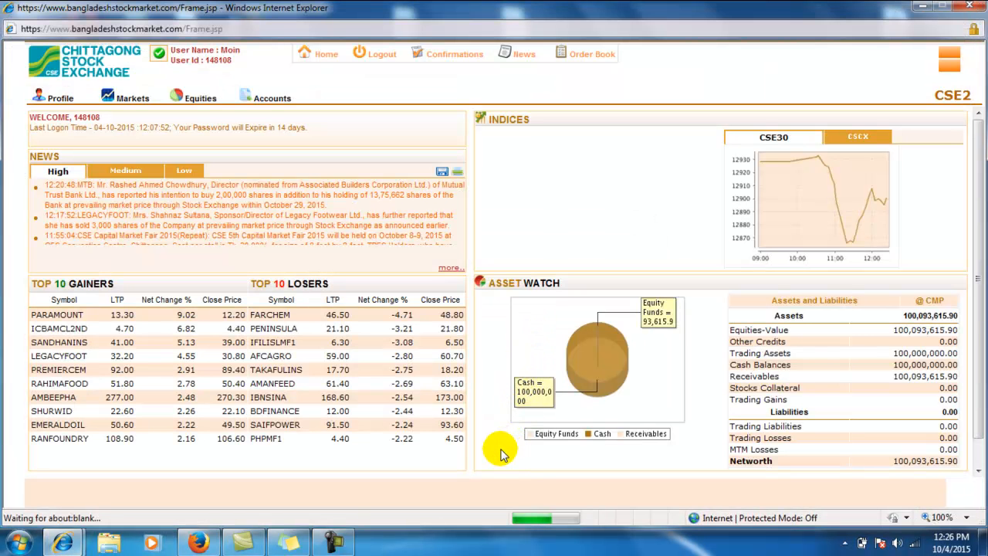
# Show the CSCX chart in the Indices section of the home page.
pyautogui.click(645, 337)
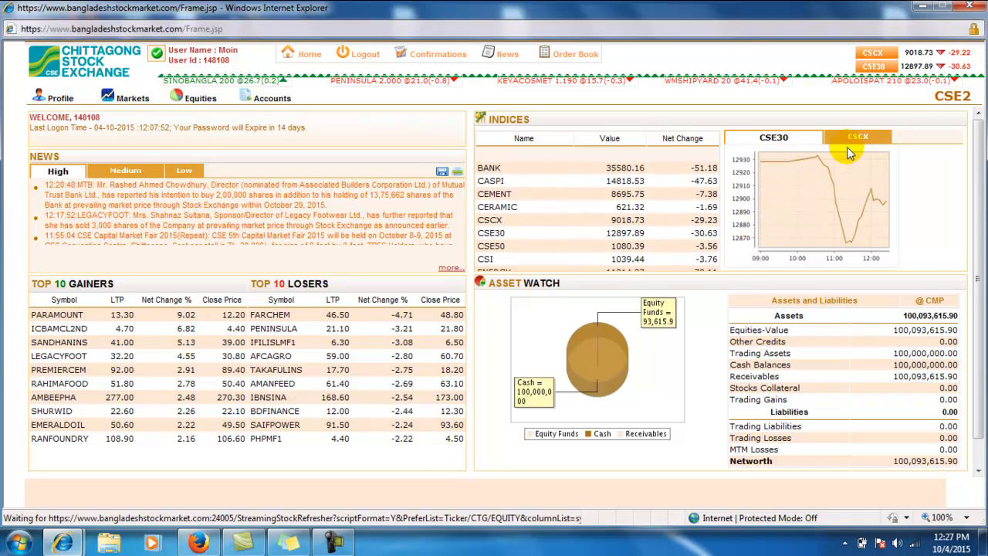
pyautogui.click(859, 143)
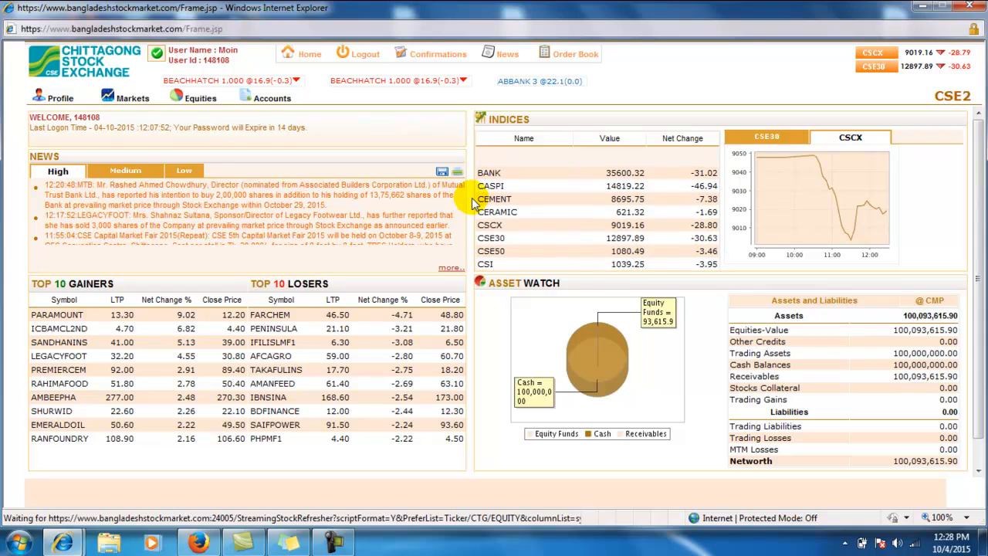
# View the account's Margin & Limits statement and highlight the equity Delivery limit.
pyautogui.click(265, 100)
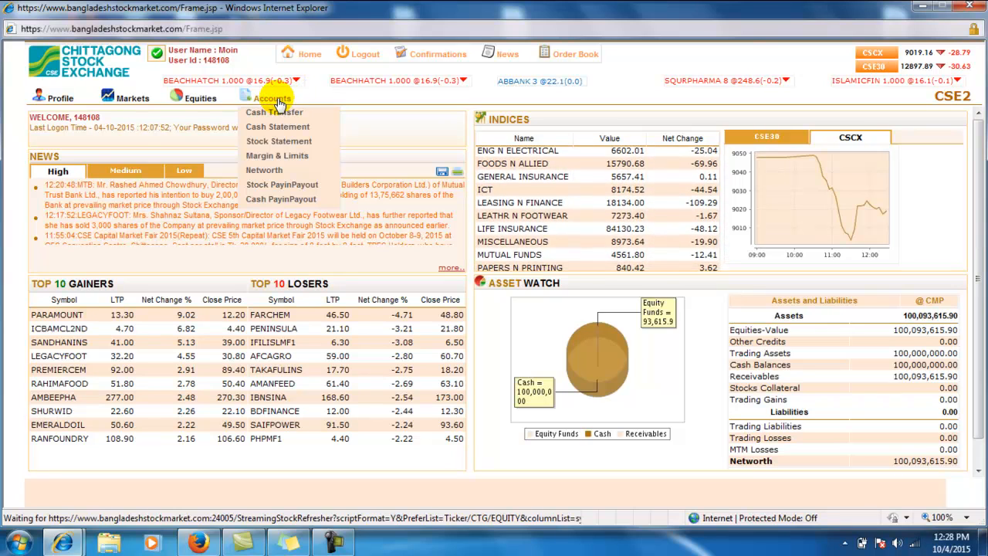
pyautogui.click(322, 161)
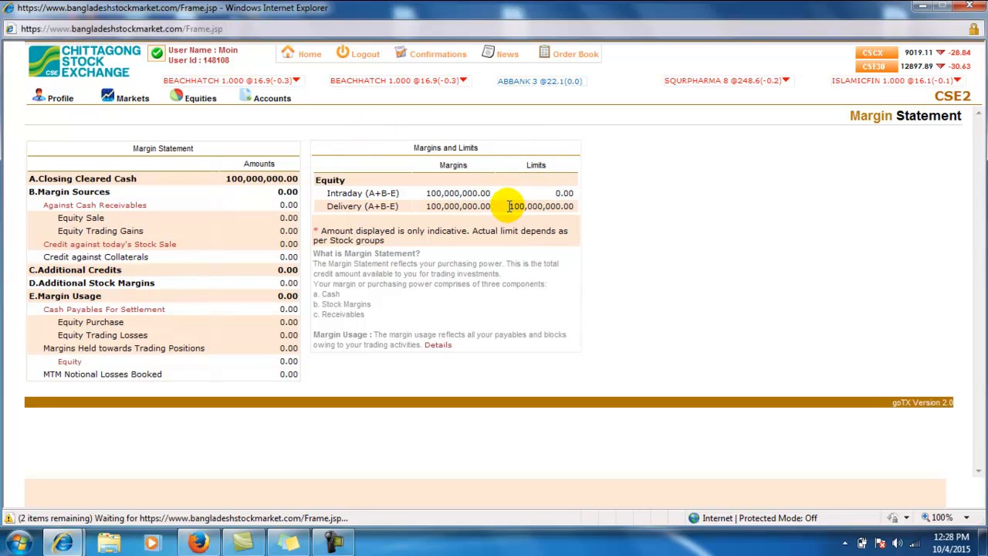
pyautogui.moveTo(535, 203); pyautogui.dragTo(575, 202)
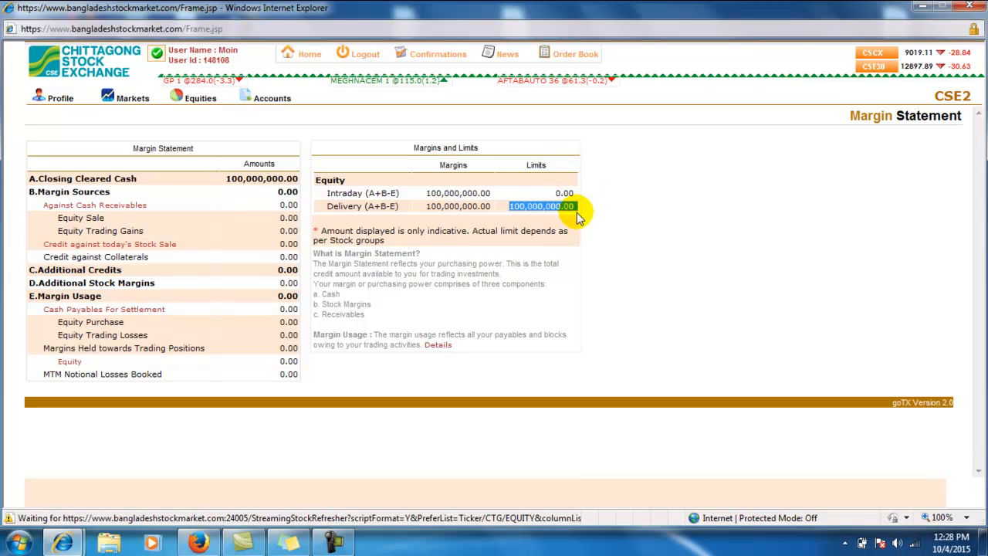
pyautogui.click(541, 216)
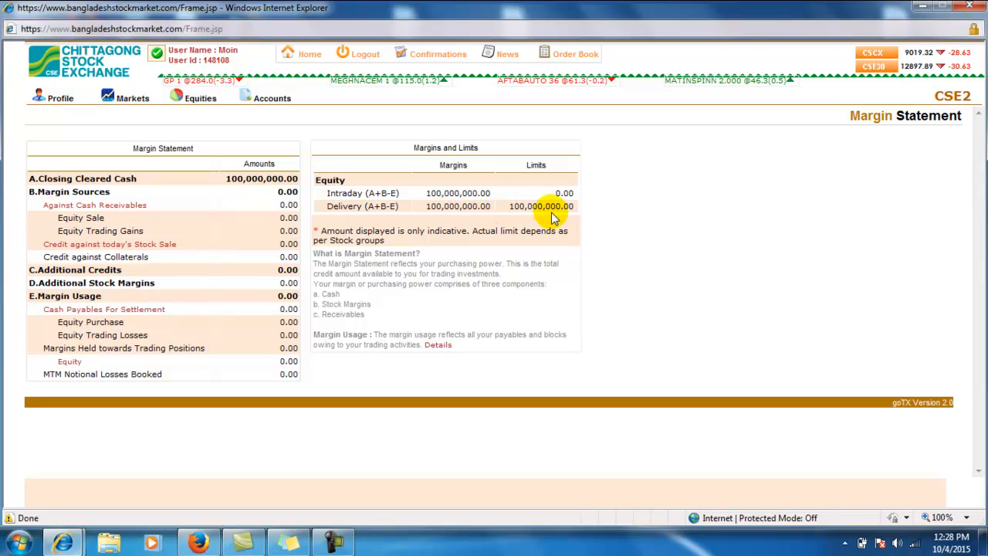
# View the account's Stock Statement, including the stock available for sale or transfer.
pyautogui.click(274, 100)
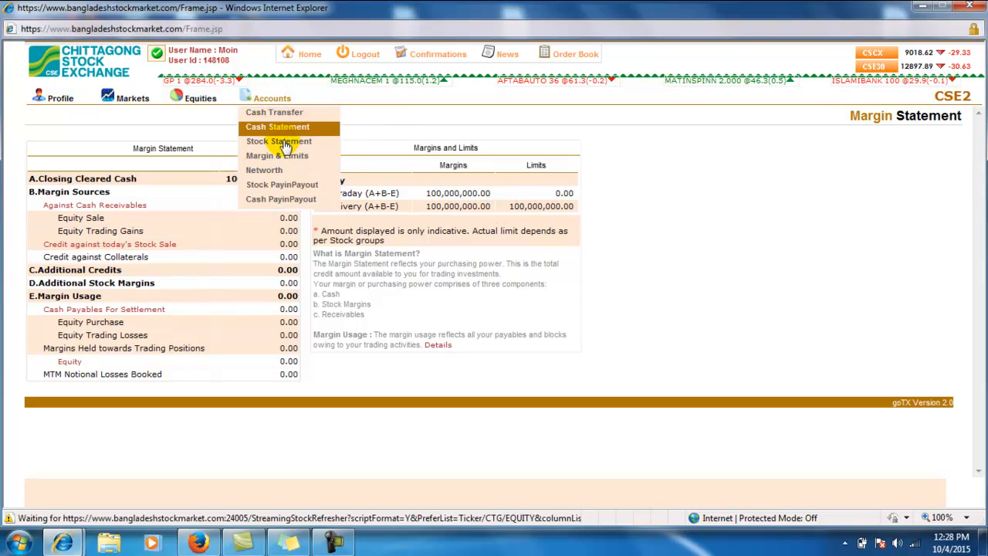
pyautogui.click(319, 146)
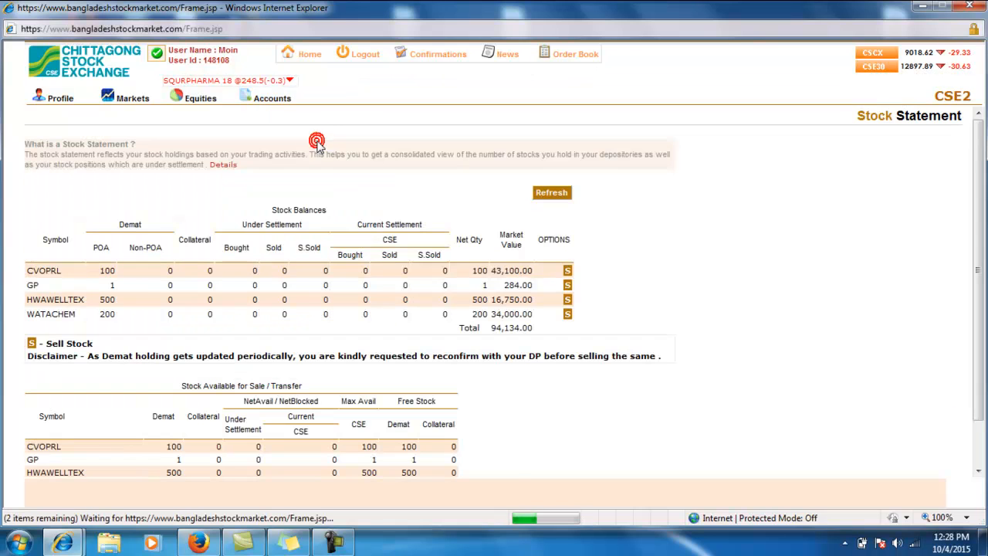
pyautogui.scroll(-1, 375, 281)
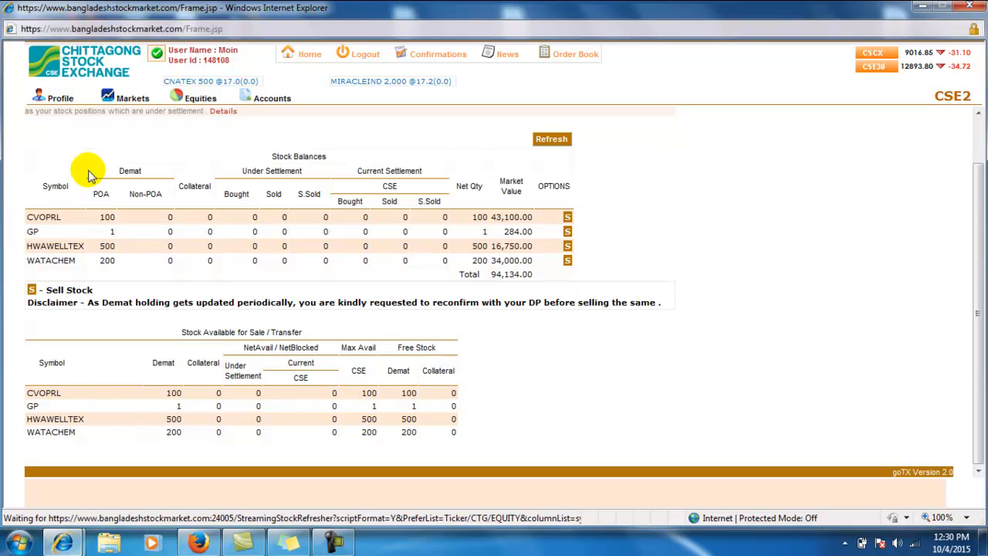
# Open the Market Watch page and accept the JVM initialization.
pyautogui.moveTo(138, 102)
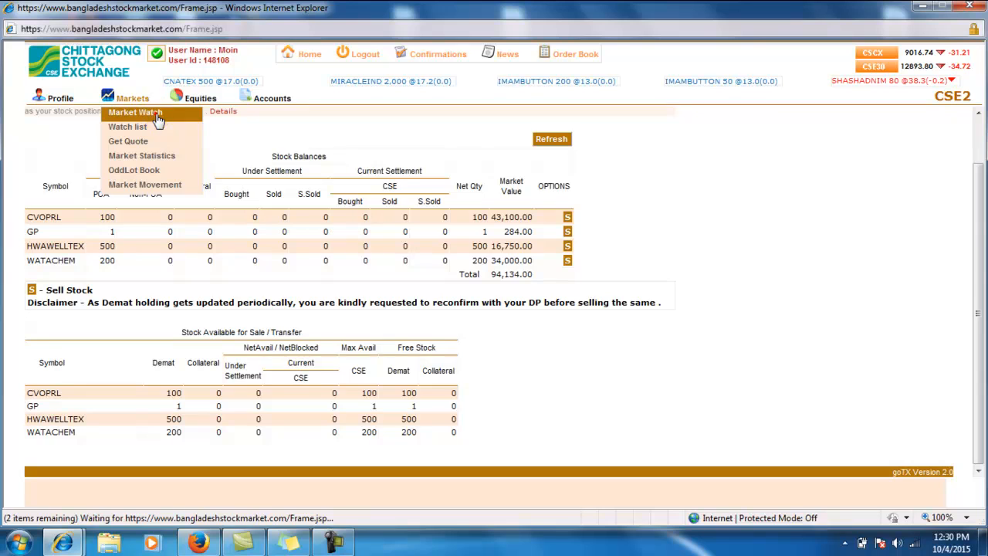
pyautogui.click(158, 120)
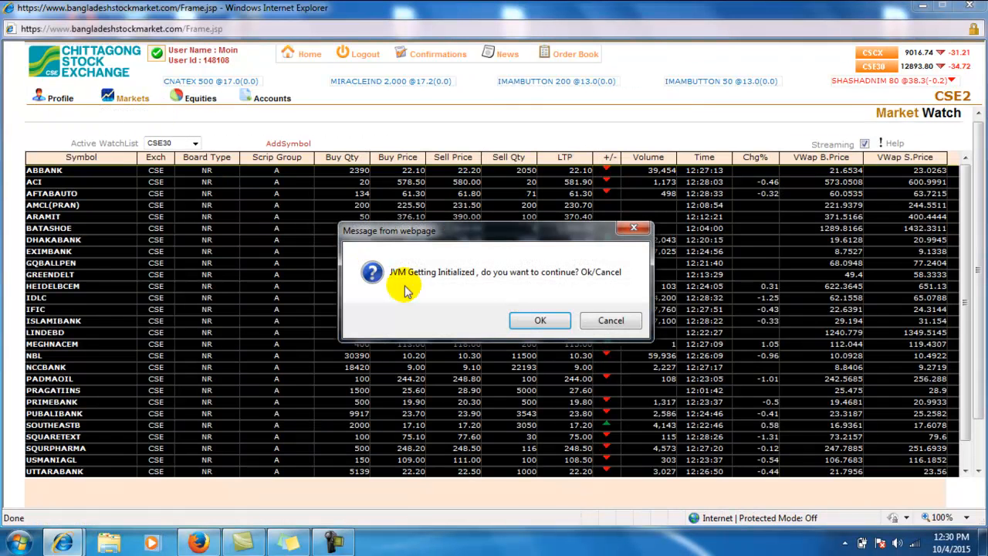
pyautogui.click(540, 320)
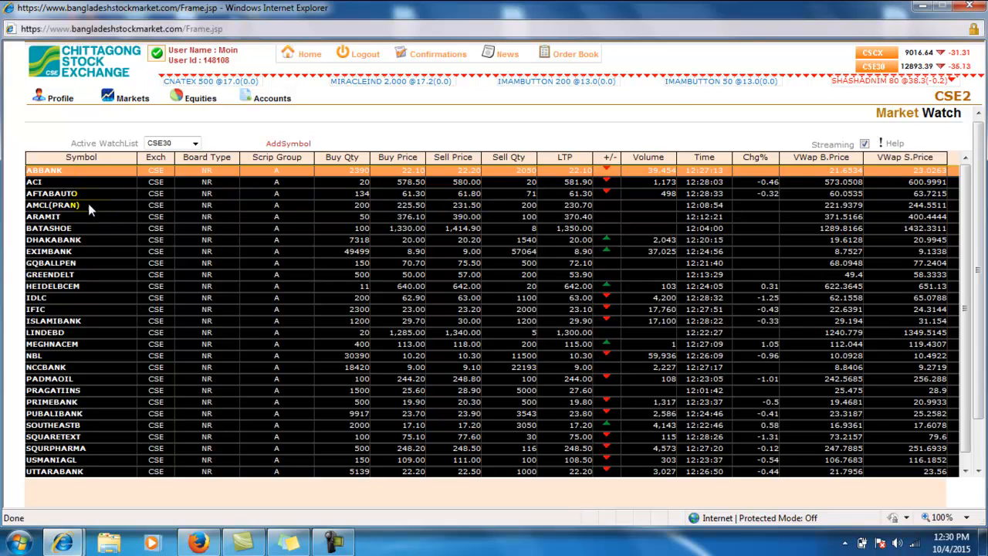
# Switch the active watchlist to CSCX, accept the JVM initialization, and look through its symbols.
pyautogui.click(193, 142)
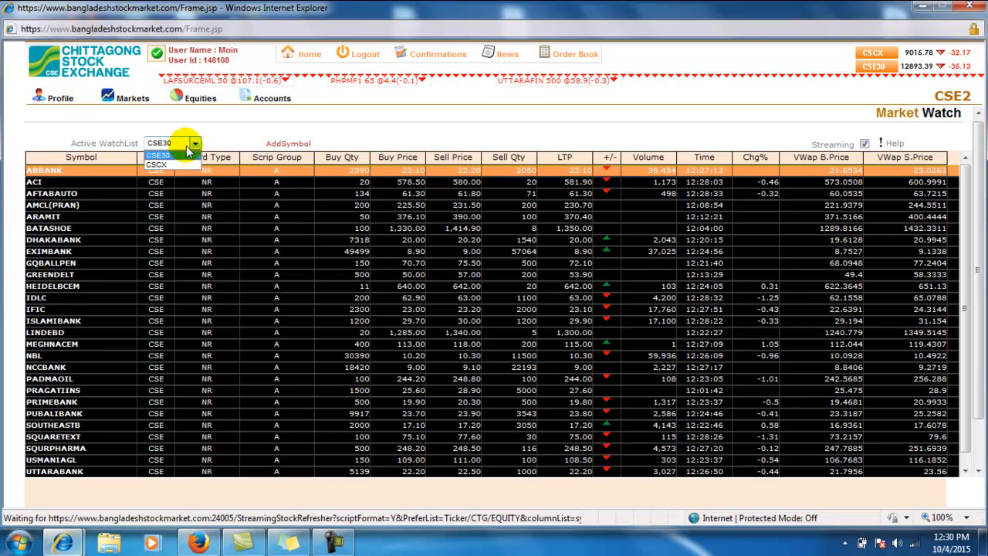
pyautogui.click(176, 165)
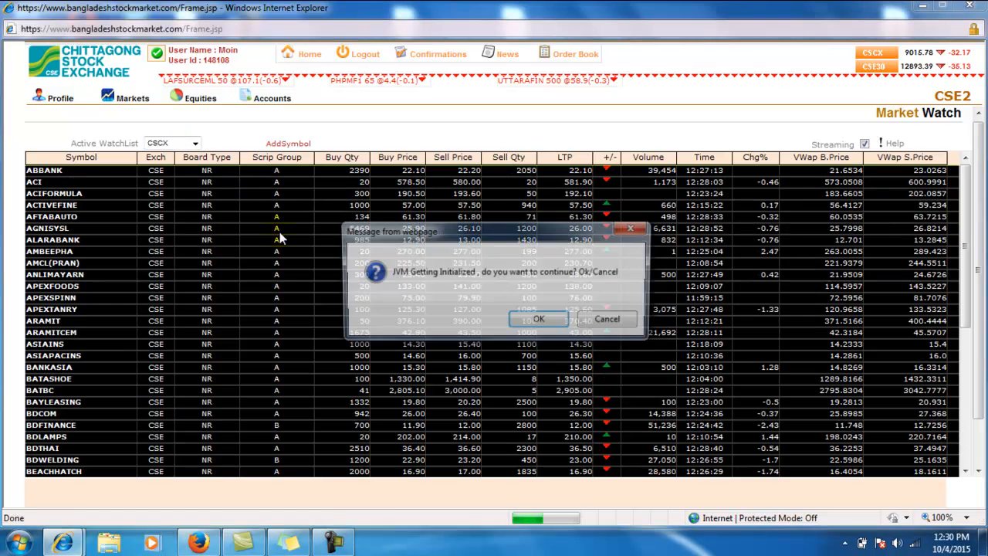
pyautogui.click(533, 319)
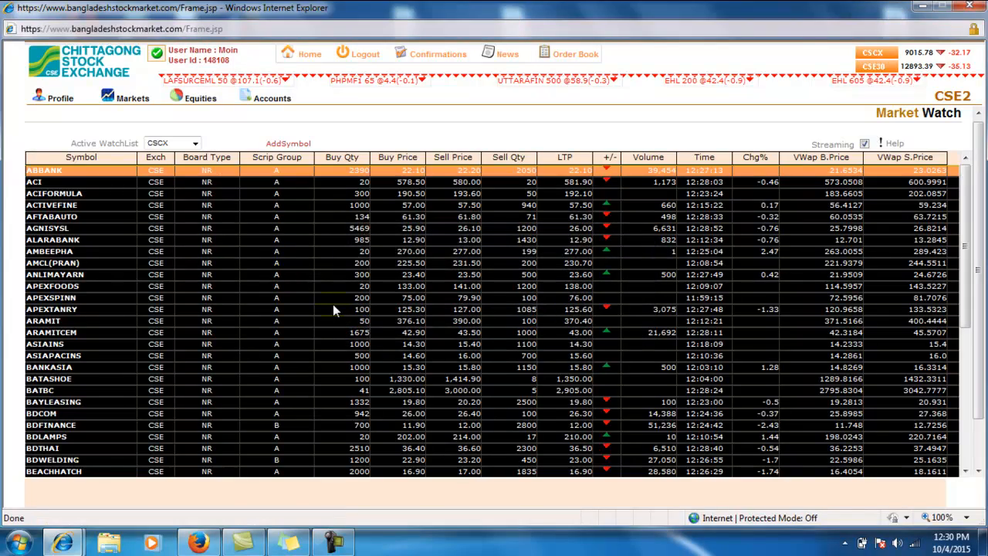
pyautogui.scroll(-5, 333, 304)
# Open the watchlist configuration from Market Watch and add a new watchlist named Custom.
pyautogui.click(293, 147)
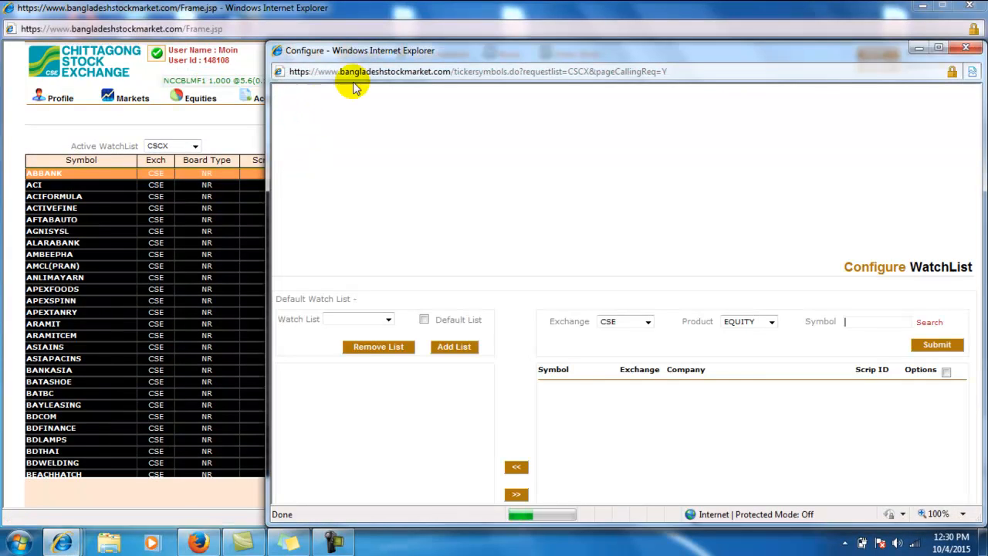
pyautogui.moveTo(569, 48); pyautogui.dragTo(543, 33)
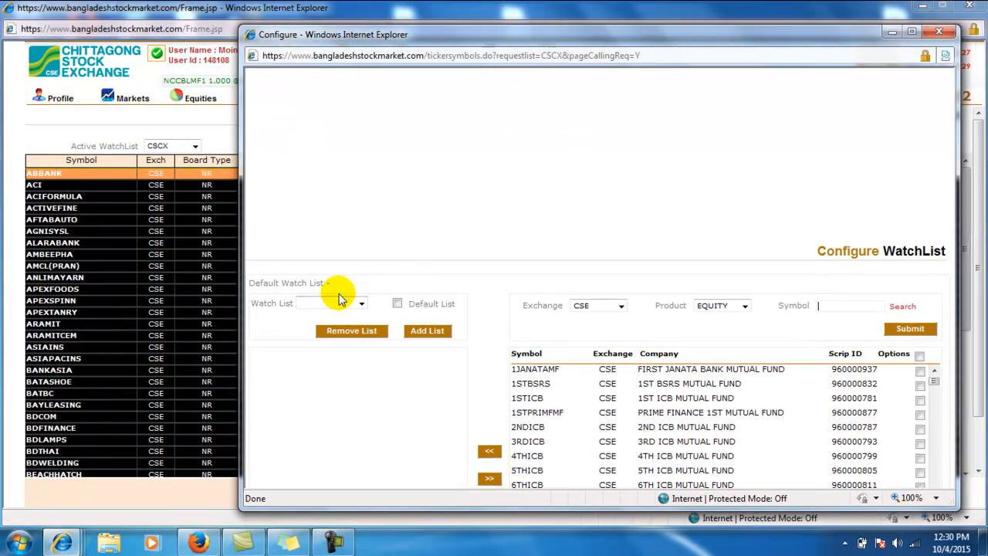
pyautogui.click(431, 332)
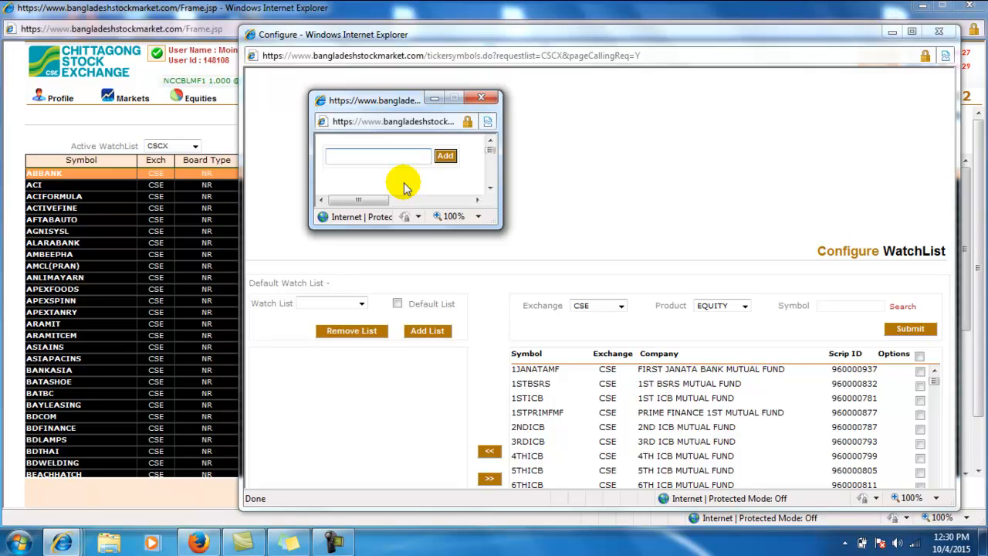
pyautogui.write('Custom')
pyautogui.click(445, 156)
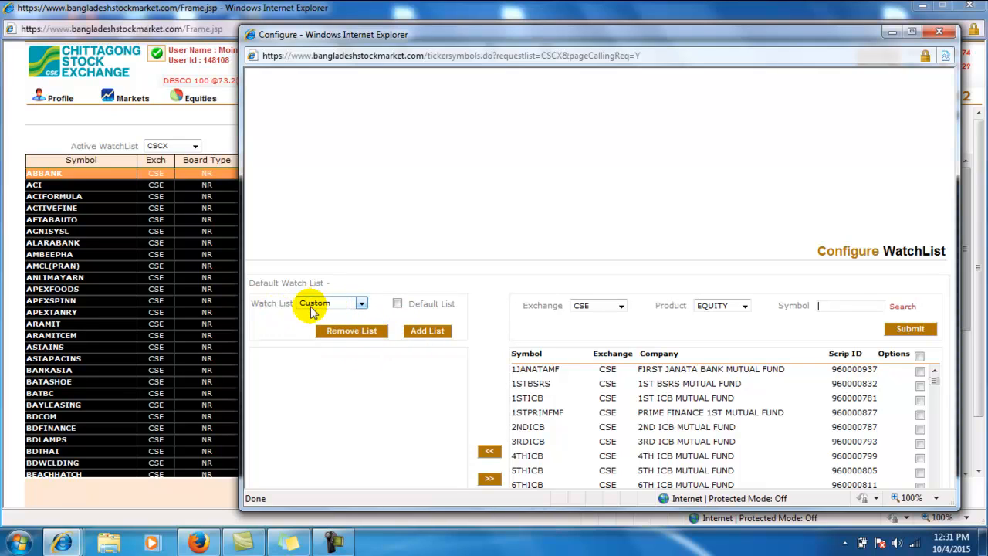
# Add the symbols ABBANK, ACI, ACIFORMULA, ACIZCBOND, ACTIVEFINE and AFTABAUTO to the Custom watchlist.
pyautogui.scroll(-2, 859, 405)
pyautogui.scroll(-1, 859, 405)
pyautogui.scroll(3, 849, 397)
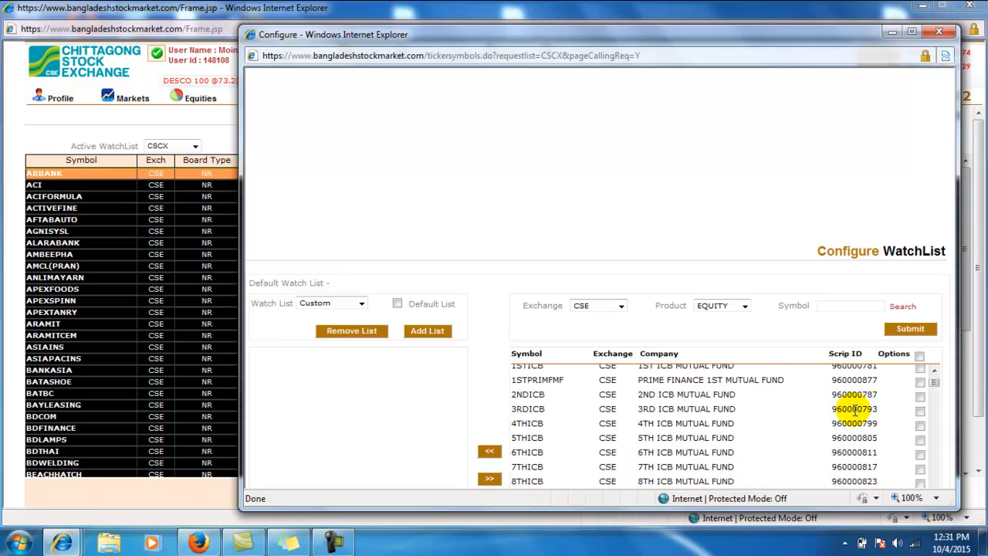
pyautogui.scroll(1, 764, 429)
pyautogui.scroll(-8, 766, 429)
pyautogui.scroll(5, 766, 429)
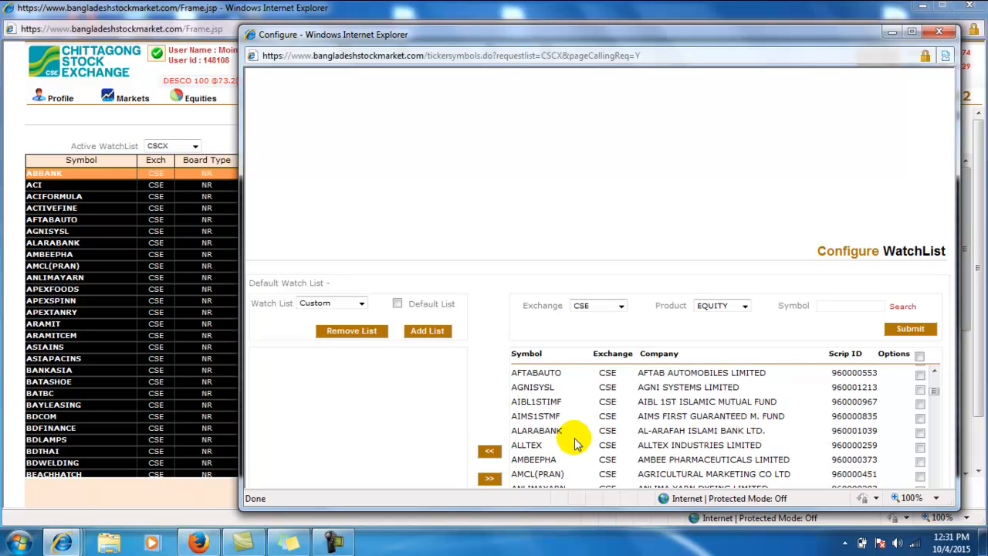
pyautogui.scroll(3, 548, 443)
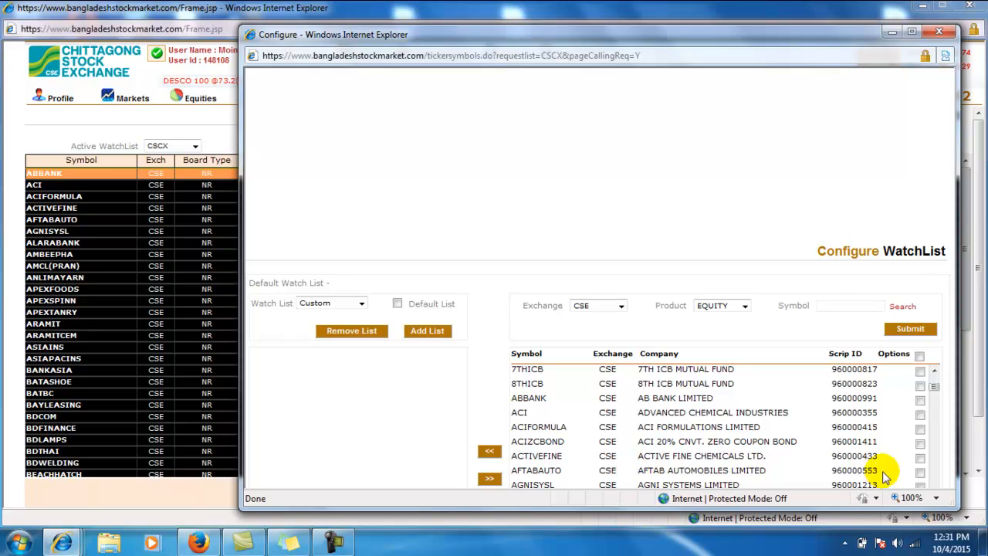
pyautogui.click(921, 472)
pyautogui.click(921, 457)
pyautogui.click(921, 442)
pyautogui.click(920, 427)
pyautogui.click(920, 413)
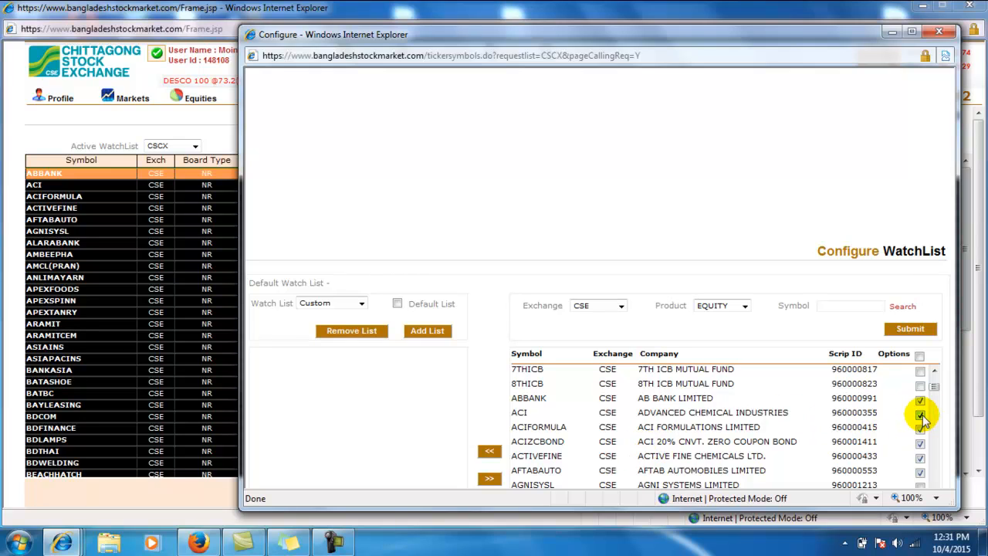
pyautogui.click(489, 451)
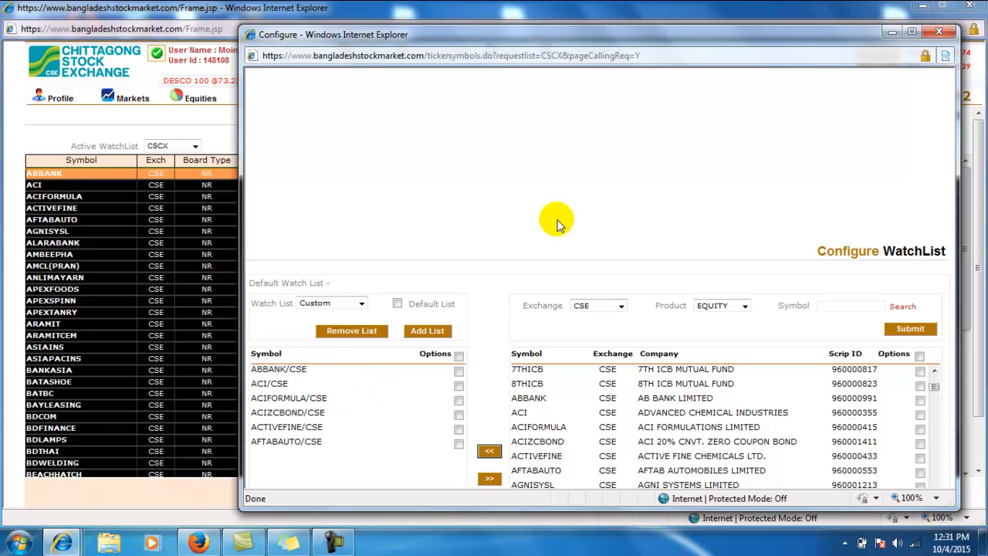
# Save the Custom watchlist, accept the JVM initialization, and keep Custom selected as the active watchlist.
pyautogui.moveTo(611, 34); pyautogui.dragTo(612, 11)
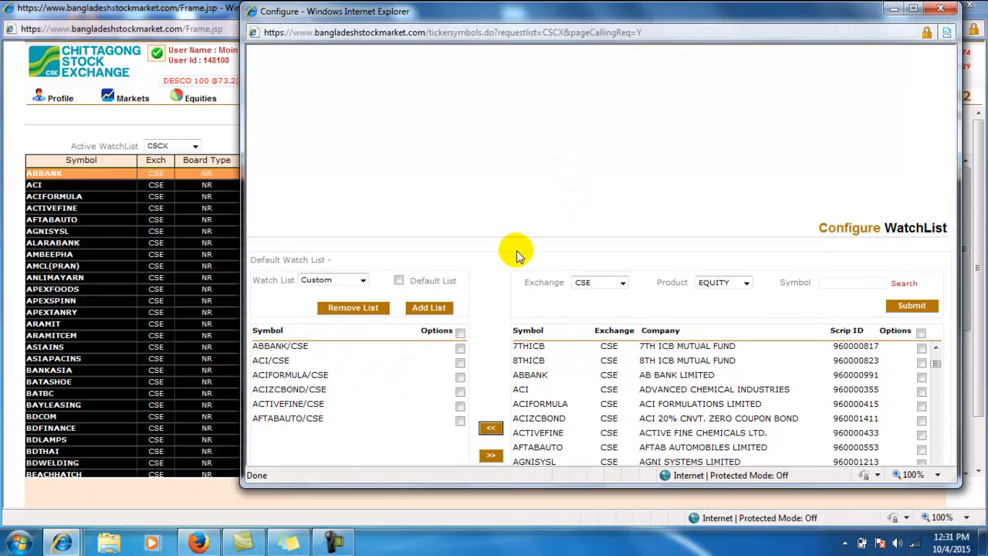
pyautogui.moveTo(633, 318); pyautogui.dragTo(637, 503)
pyautogui.click(549, 429)
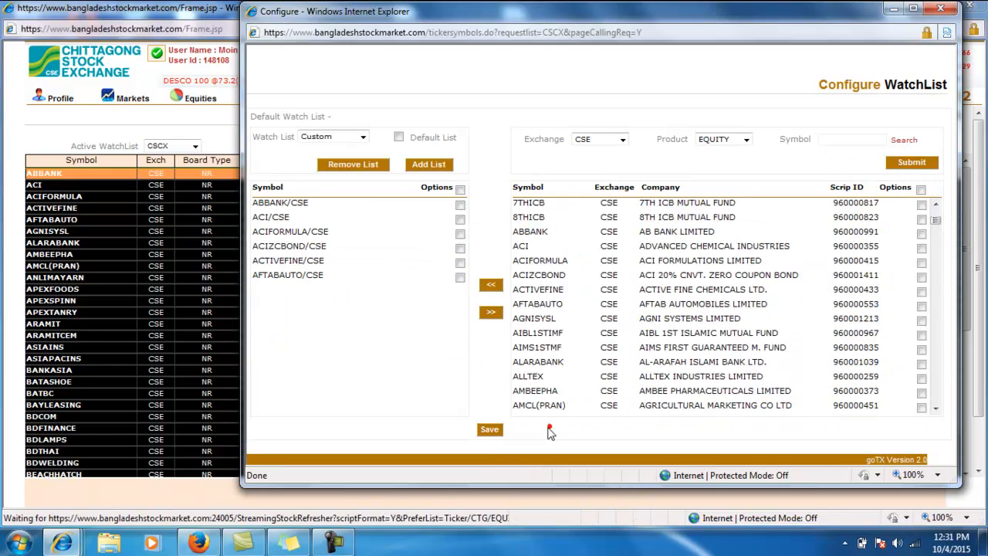
pyautogui.click(489, 430)
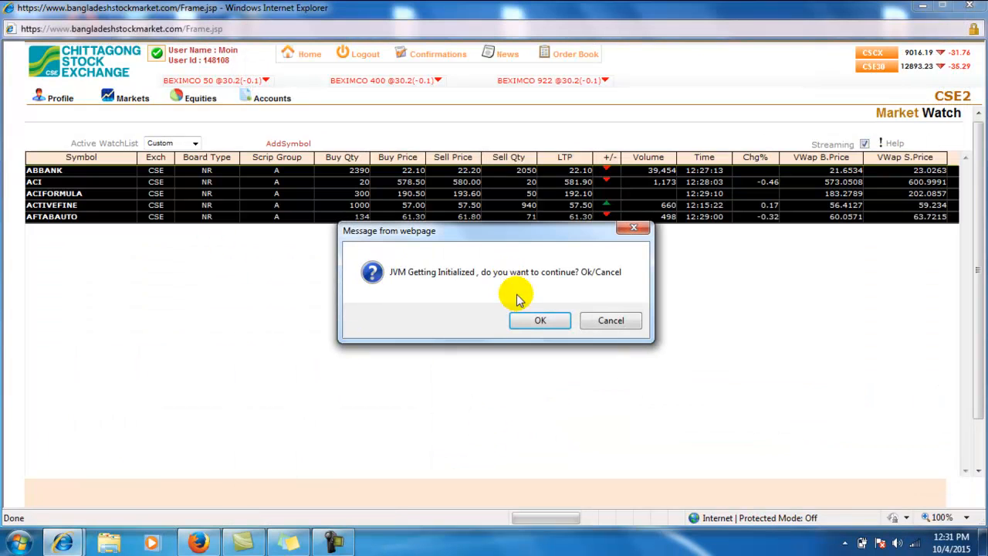
pyautogui.click(542, 320)
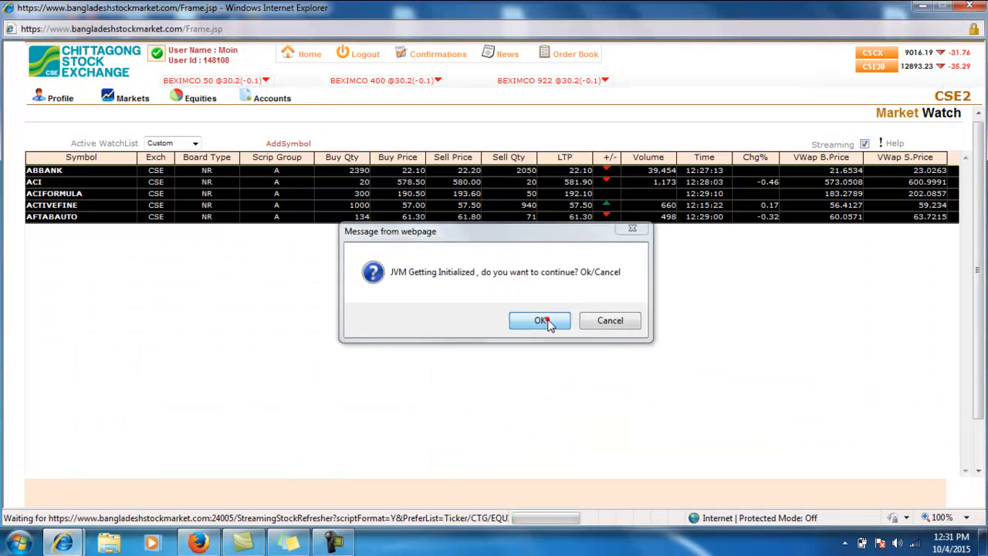
pyautogui.click(194, 144)
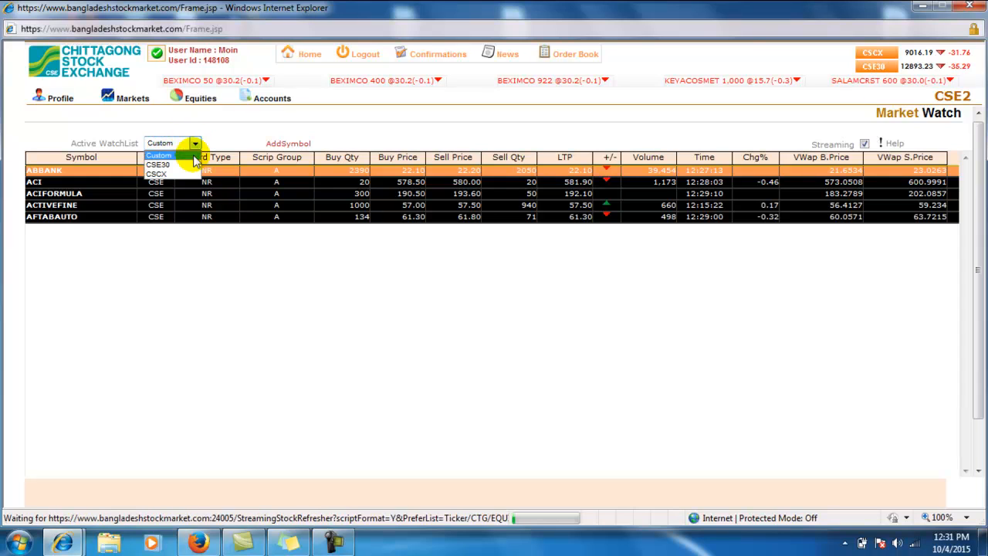
pyautogui.click(193, 155)
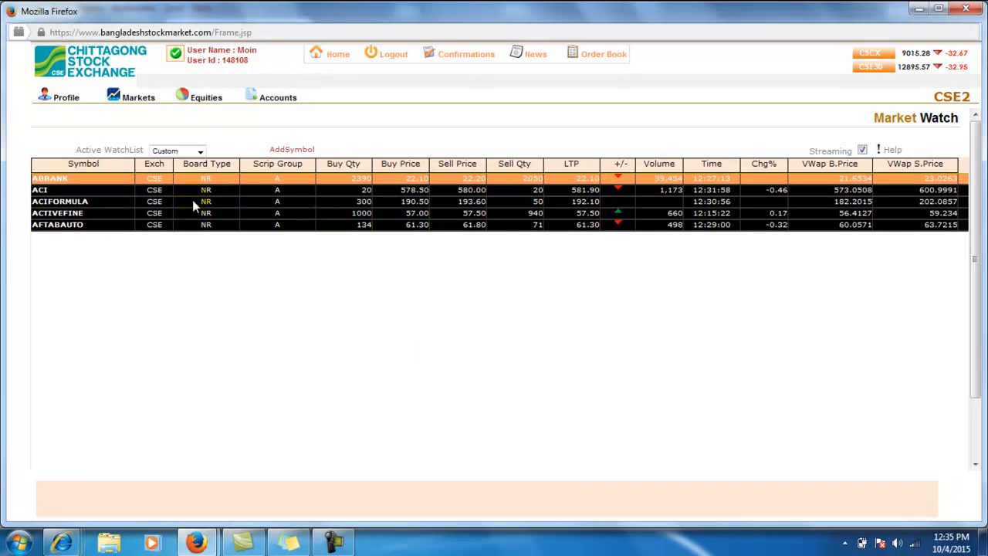
# Look through the actions available for ABBANK in the Custom watchlist and bring up its buy and sell order entry forms.
pyautogui.click(58, 183)
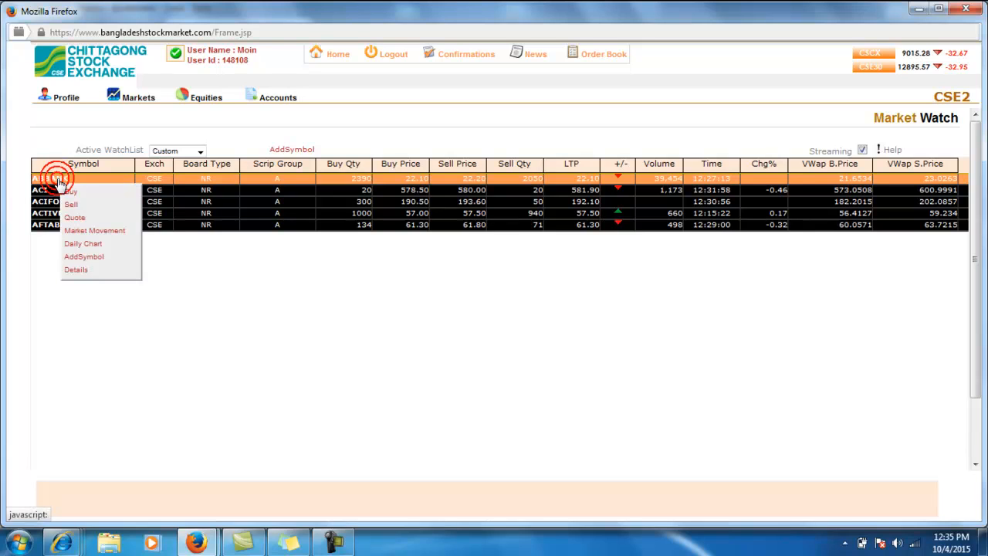
pyautogui.click(78, 220)
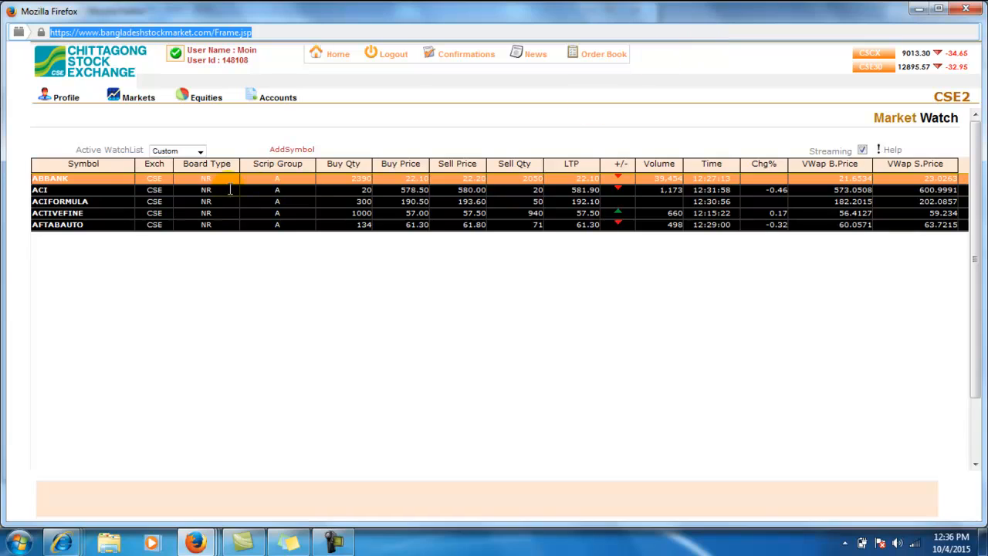
pyautogui.click(74, 179)
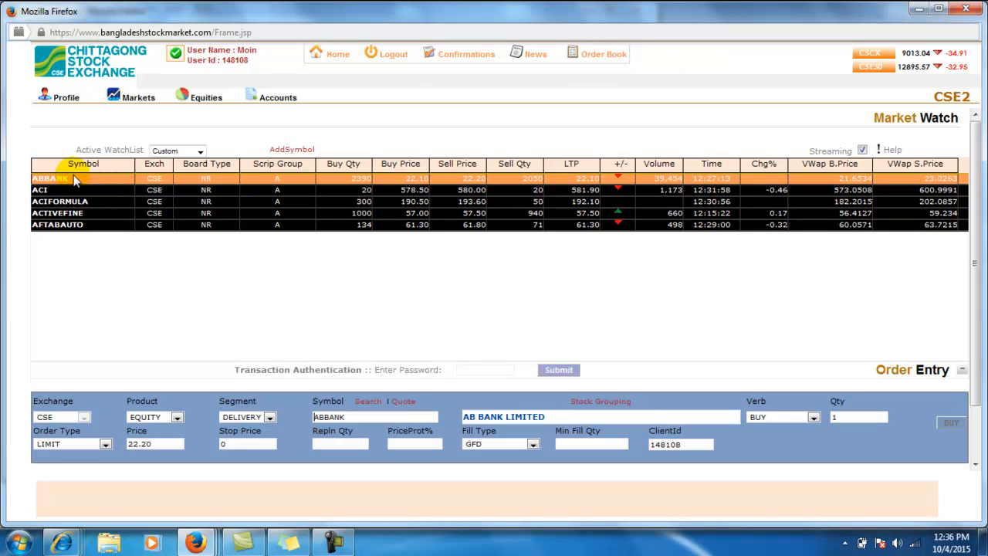
pyautogui.press('F2')
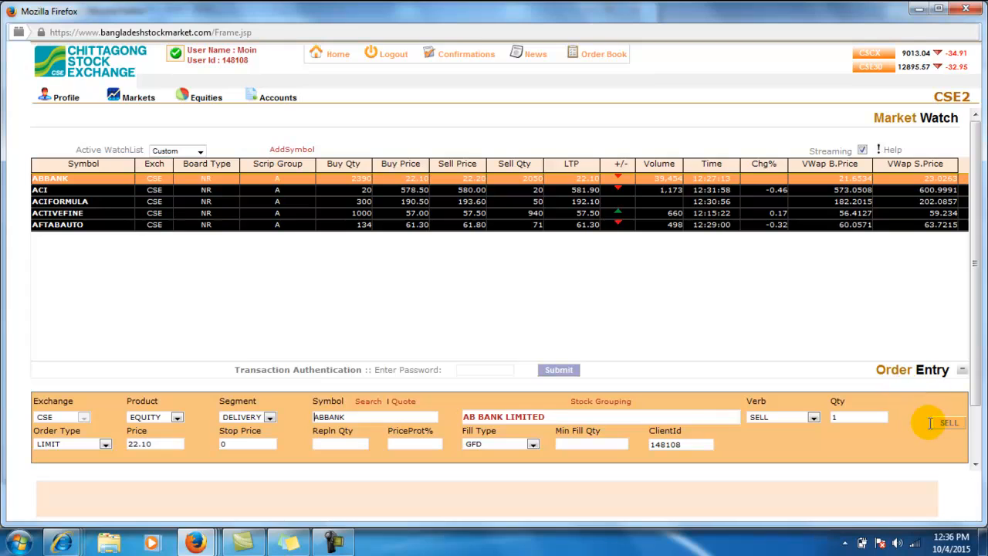
# Open the ABBANK quote and load order entries from the 22.20 sell price and the 22.10 buy price.
pyautogui.click(62, 180)
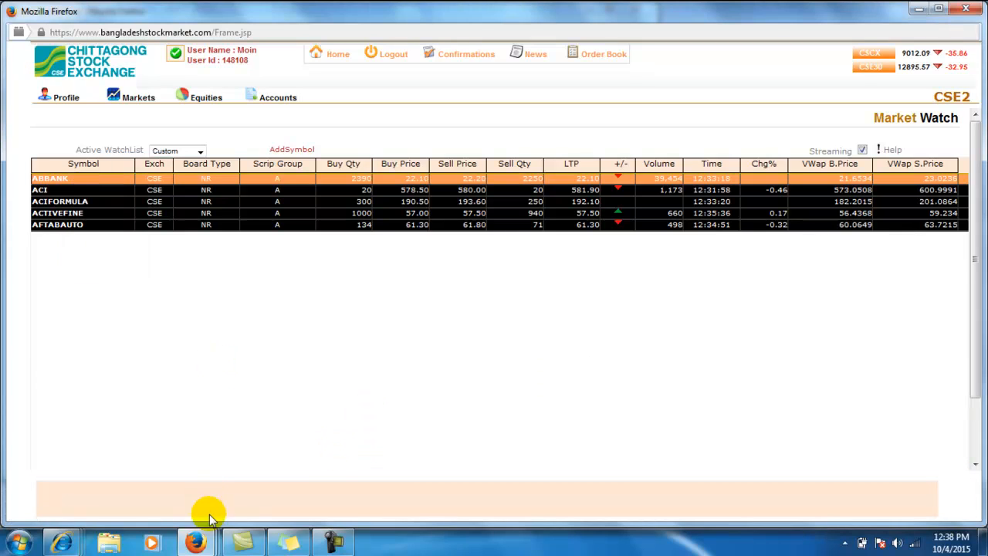
pyautogui.moveTo(197, 541)
pyautogui.click(536, 458)
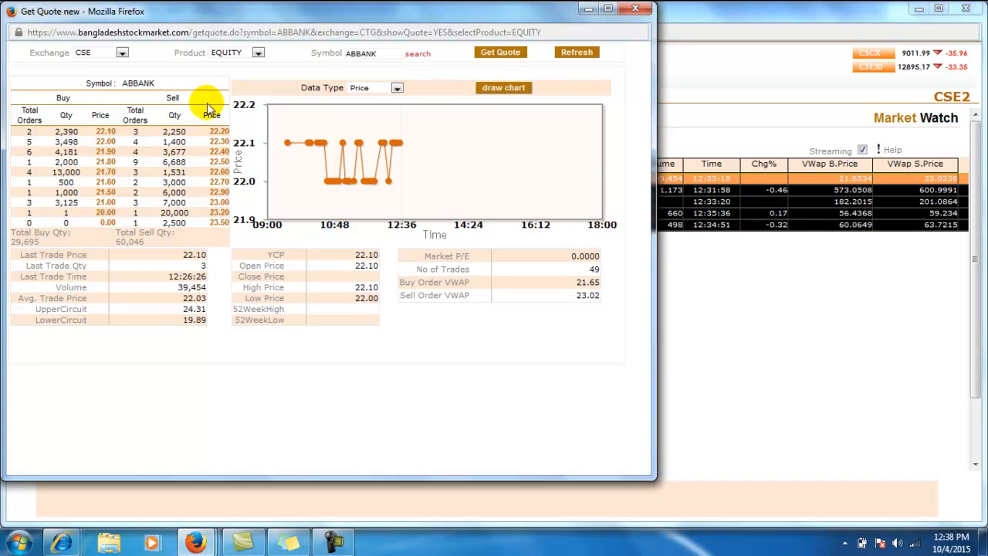
pyautogui.click(223, 132)
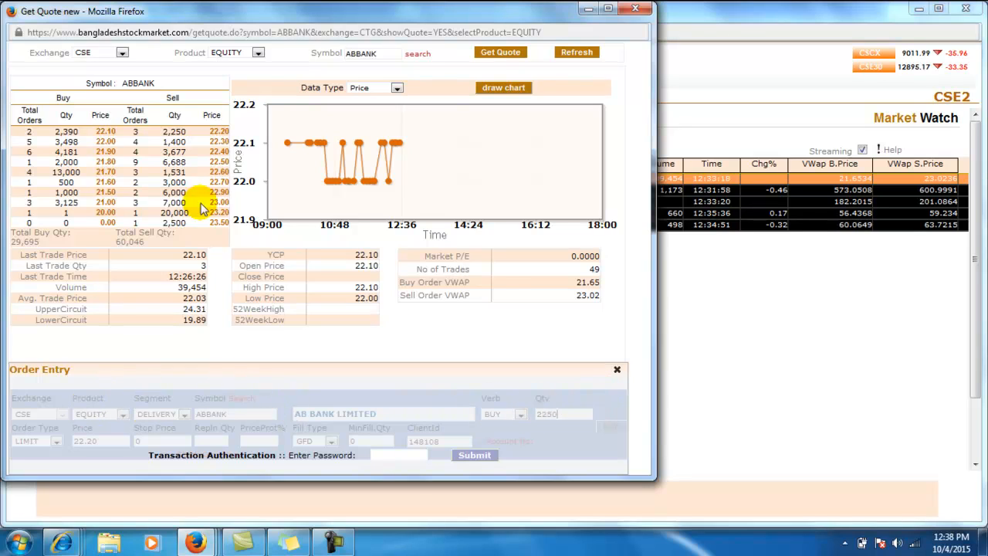
pyautogui.click(106, 132)
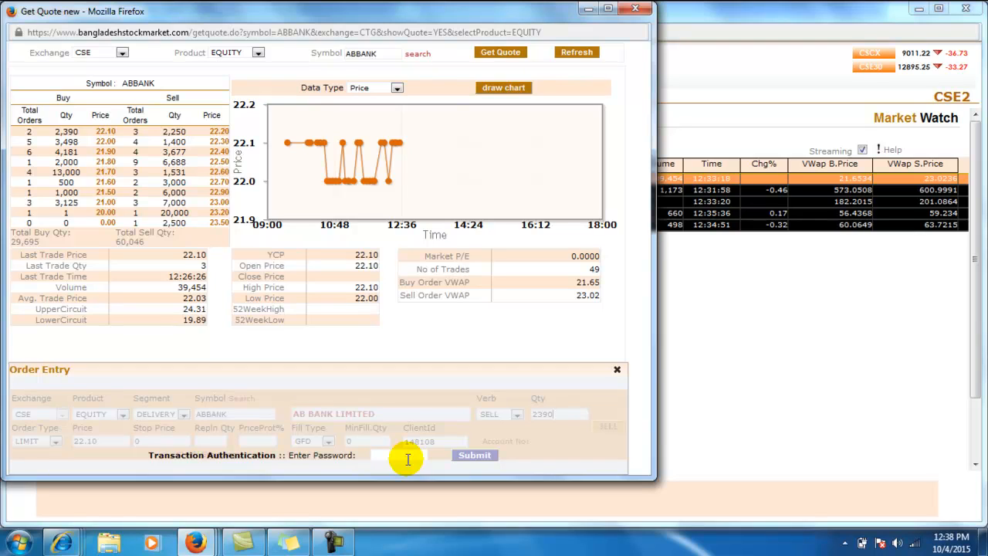
# Enter the transaction password in the ABBANK sell order entry, submit it and acknowledge the authentication.
pyautogui.click(408, 459)
pyautogui.click(471, 455)
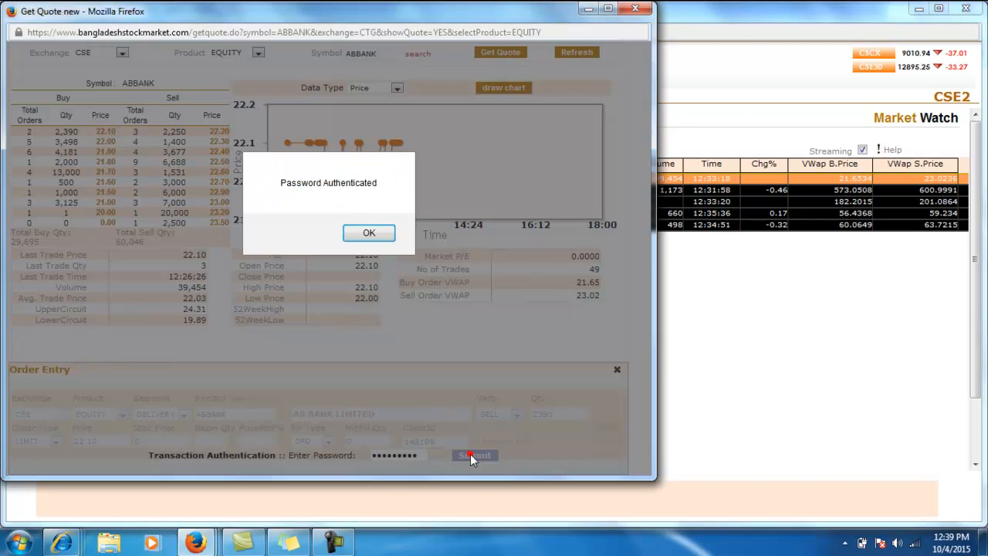
pyautogui.click(369, 234)
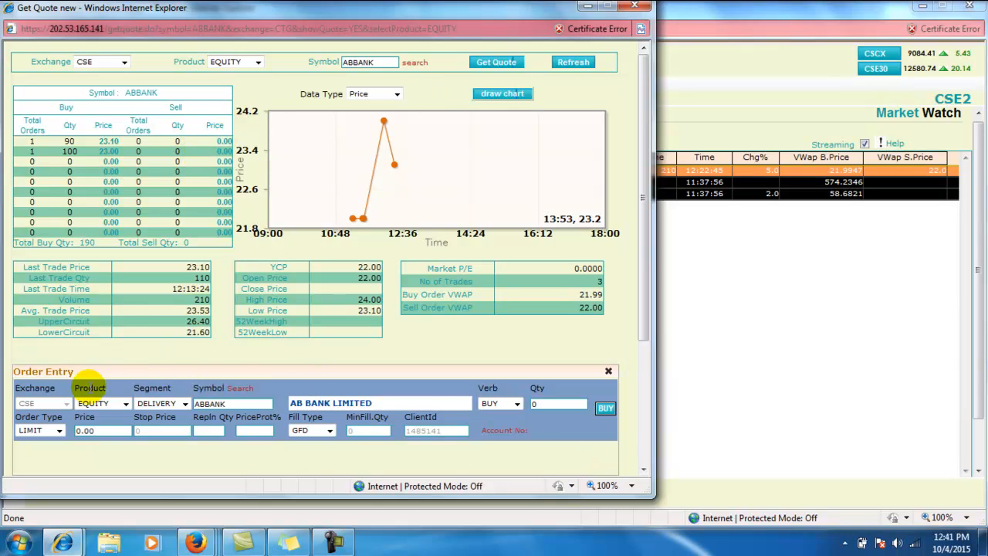
# Place a limit buy order for 100 ABBANK shares at a price of 23.20 and confirm its submission.
pyautogui.click(560, 402)
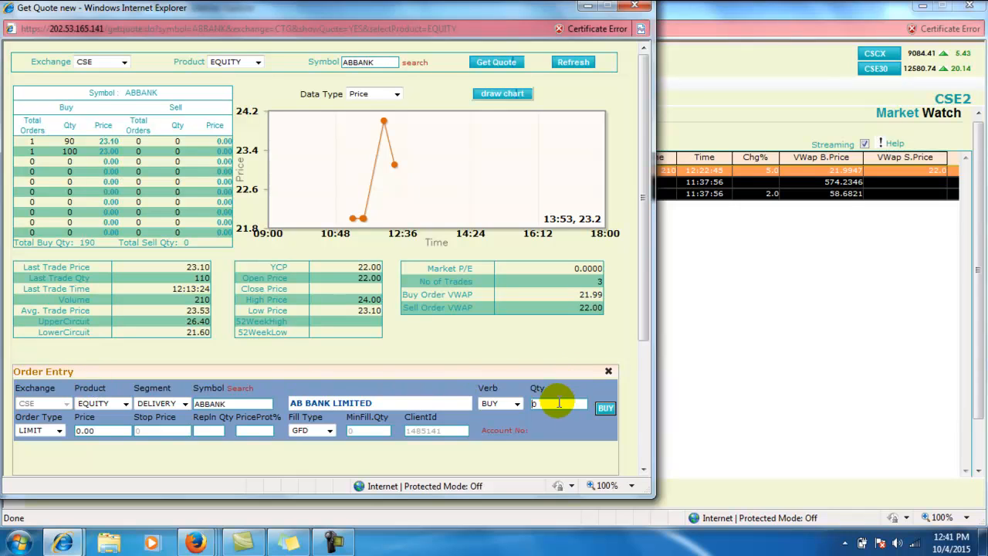
pyautogui.doubleClick(551, 404)
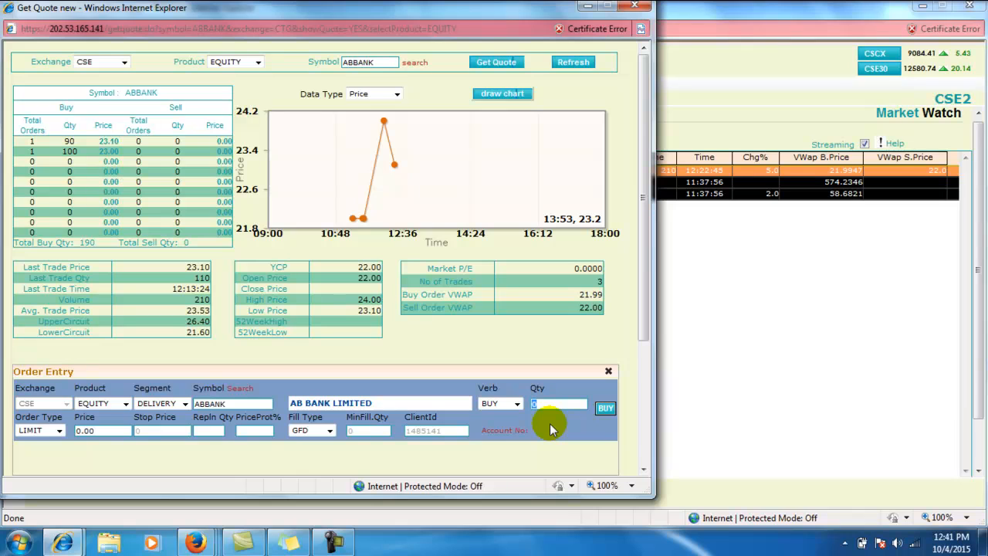
pyautogui.write('100')
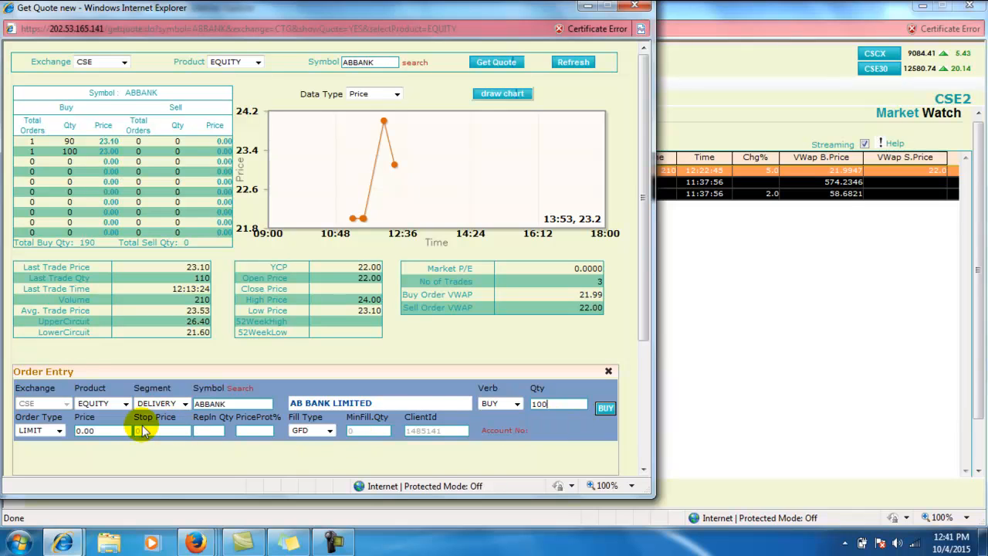
pyautogui.doubleClick(106, 427)
pyautogui.write('2')
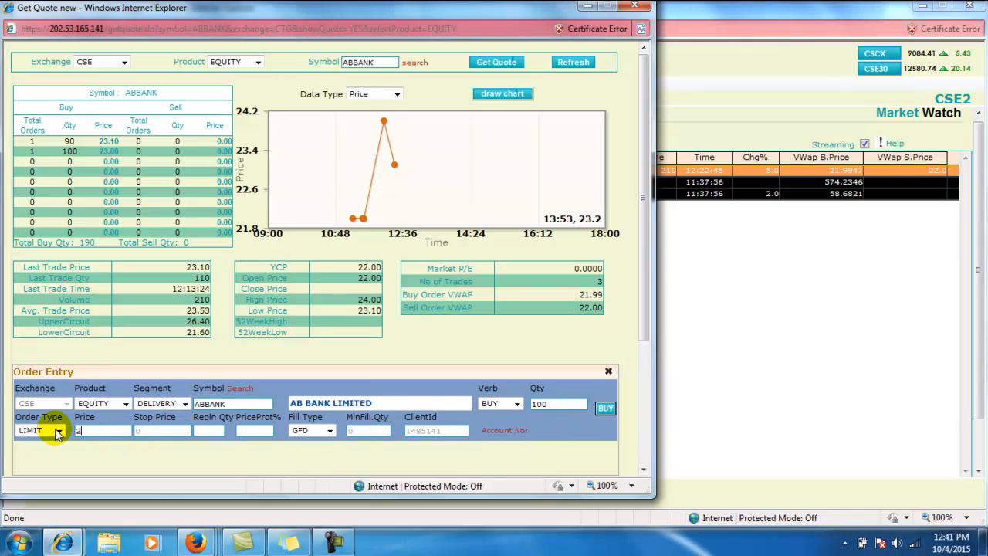
pyautogui.write('3.20')
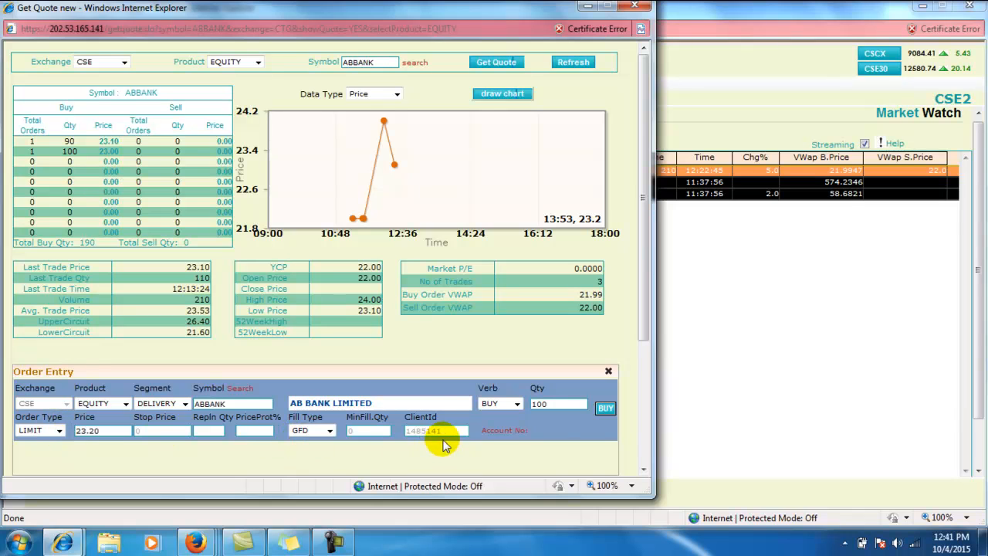
pyautogui.click(606, 410)
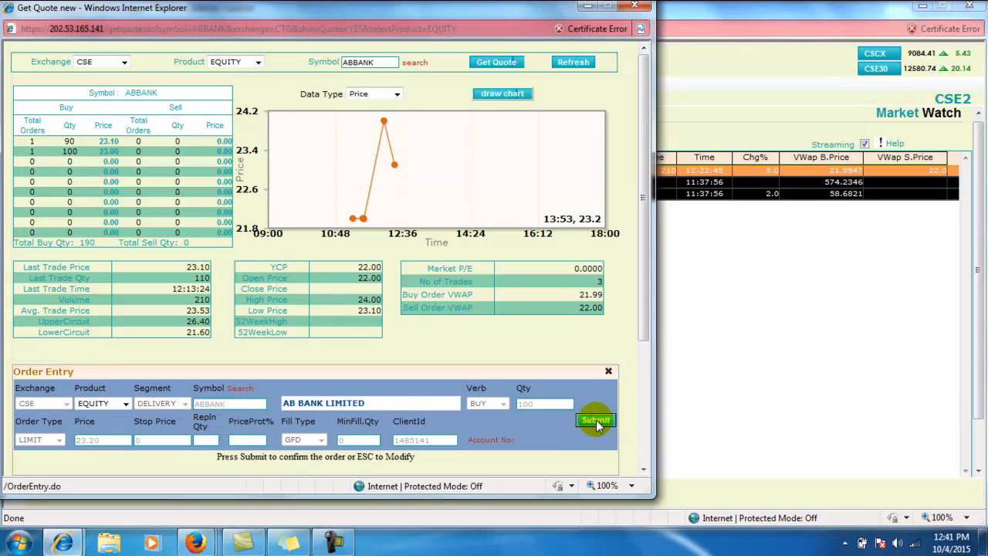
pyautogui.click(596, 422)
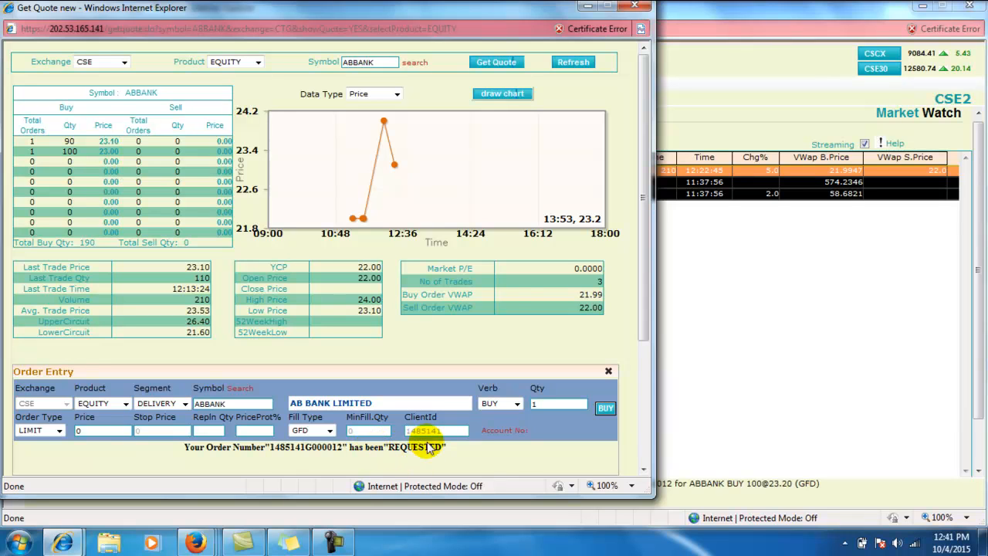
# Refresh and close the ABBANK quote, and open the equity order book to view the active orders.
pyautogui.click(574, 64)
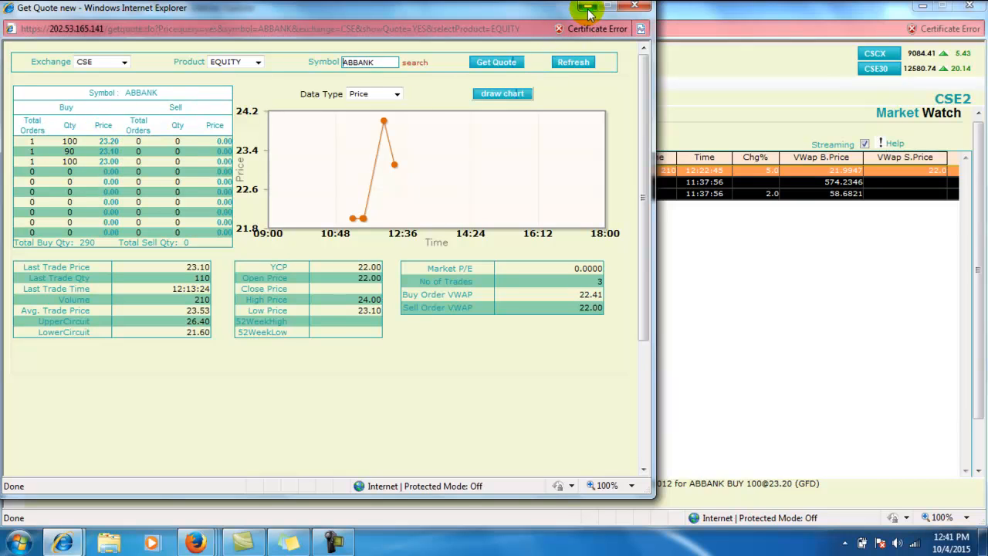
pyautogui.click(637, 9)
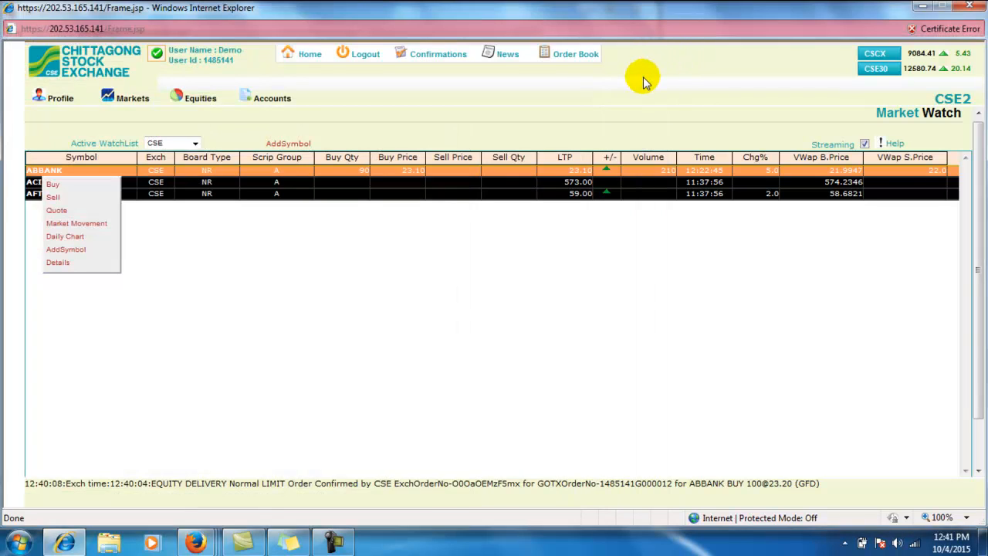
pyautogui.click(588, 58)
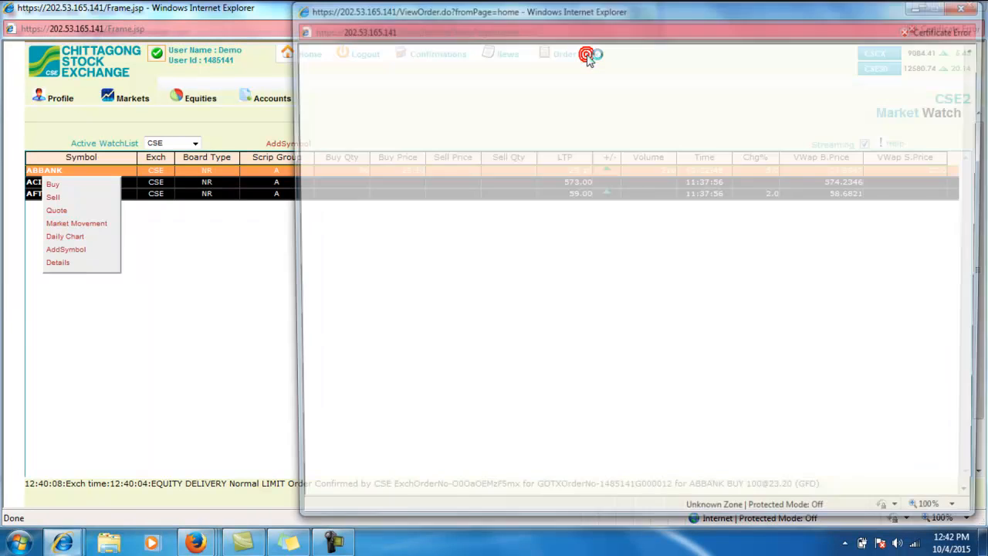
pyautogui.moveTo(898, 270); pyautogui.dragTo(919, 334)
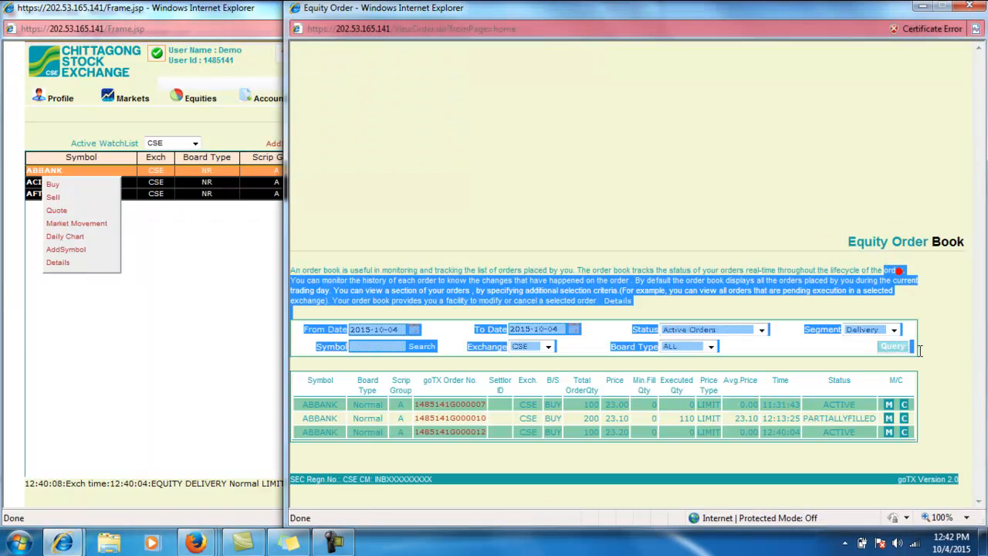
pyautogui.click(938, 413)
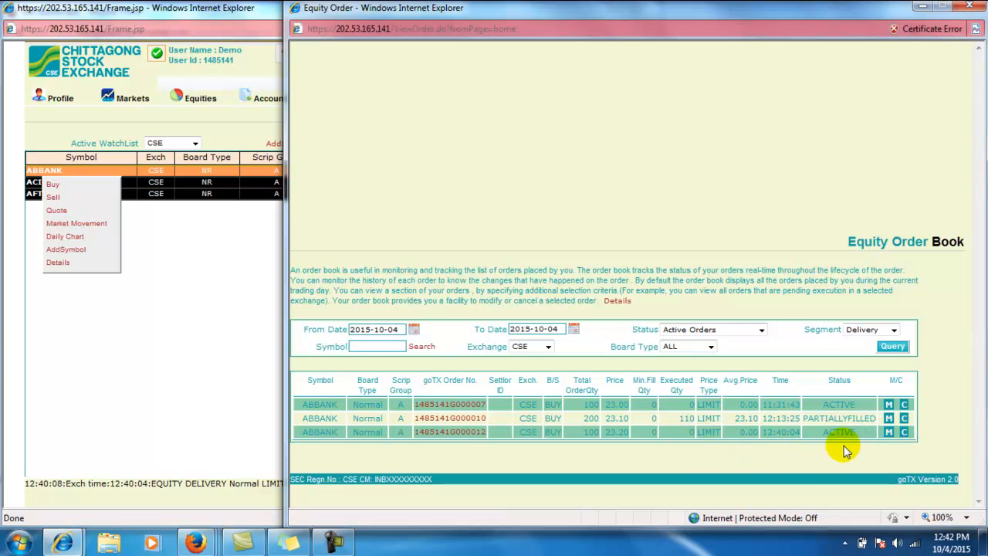
# Modify the ABBANK buy order priced at 23.20 to a quantity of 200 and submit the change to the exchange.
pyautogui.click(889, 433)
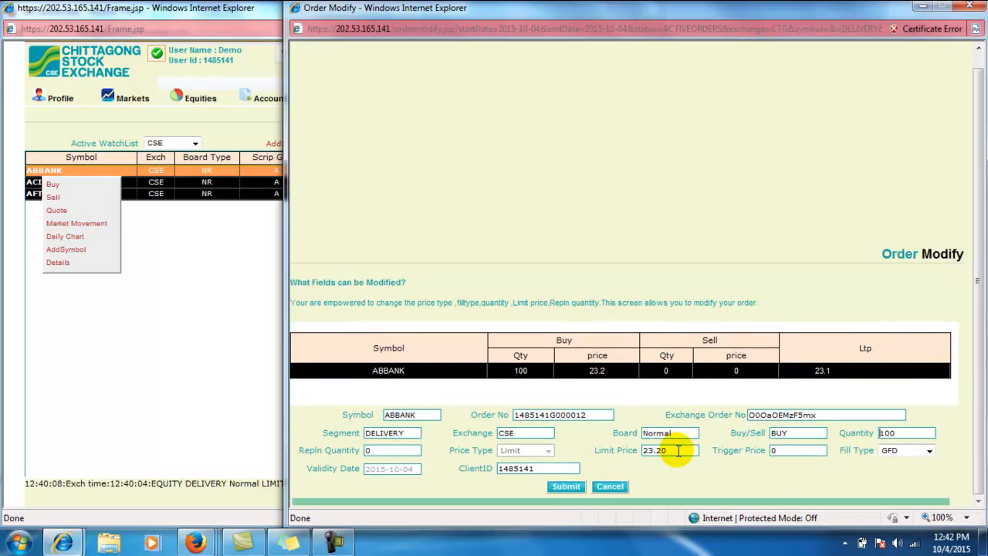
pyautogui.doubleClick(916, 434)
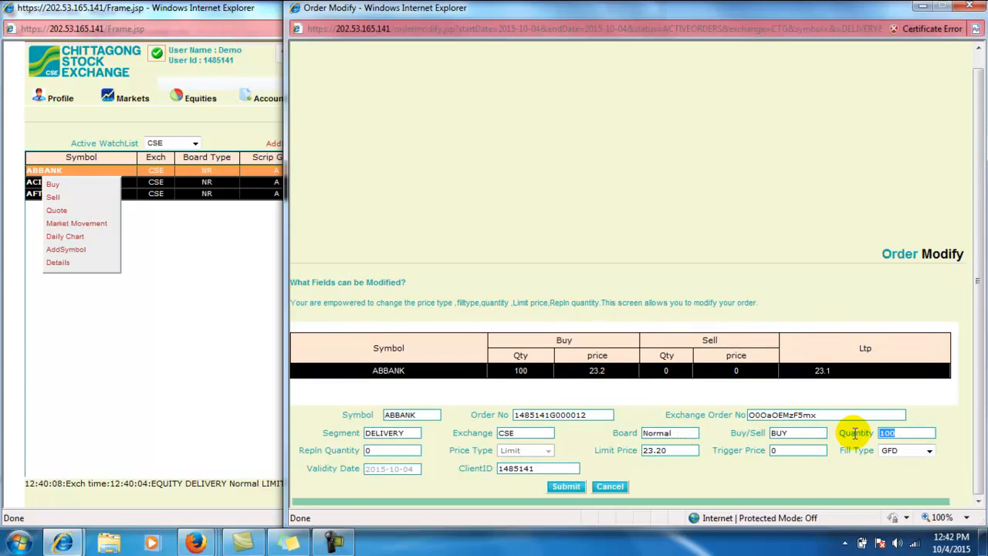
pyautogui.write('200')
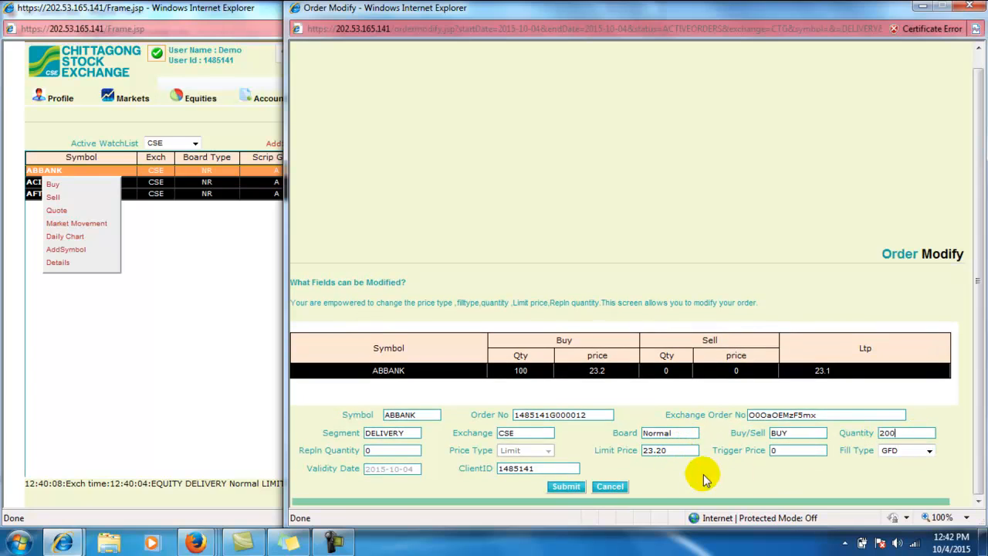
pyautogui.click(566, 486)
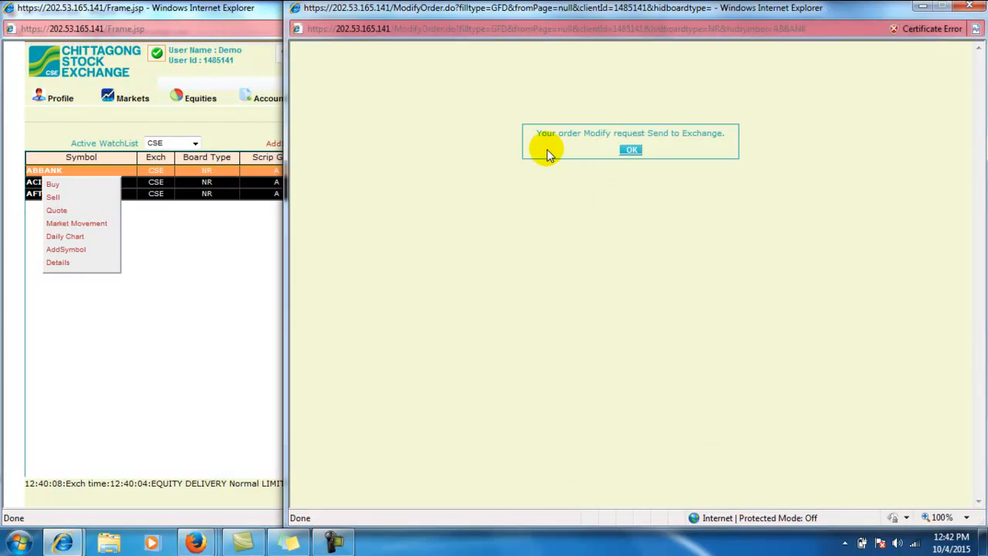
pyautogui.click(631, 149)
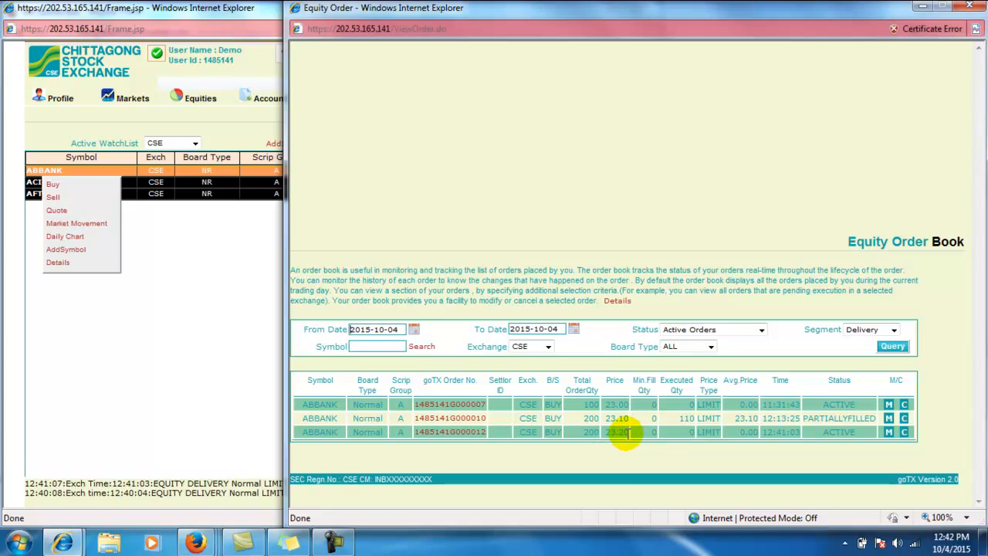
# Cancel the ABBANK buy order priced at 23.20 in the order book and acknowledge the cancel request.
pyautogui.click(903, 432)
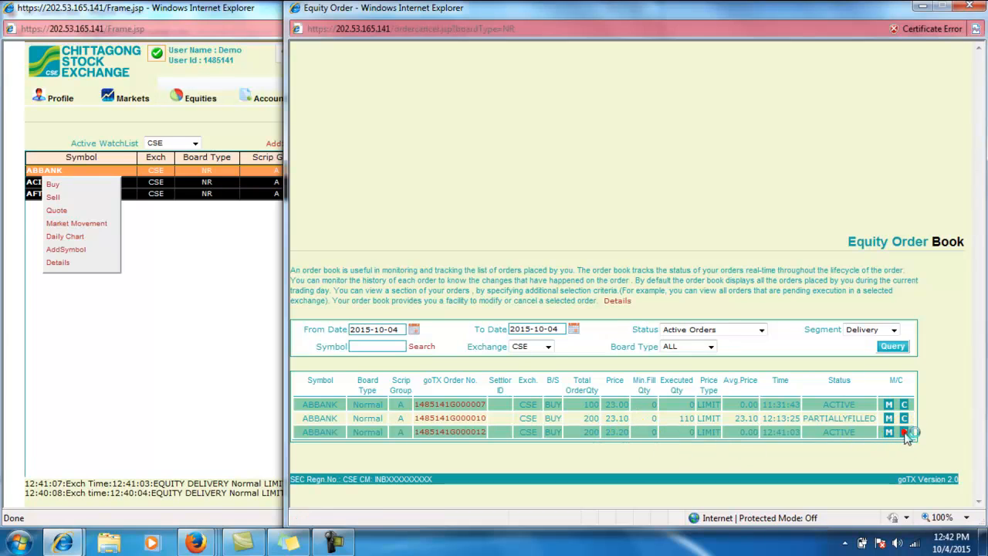
pyautogui.click(833, 411)
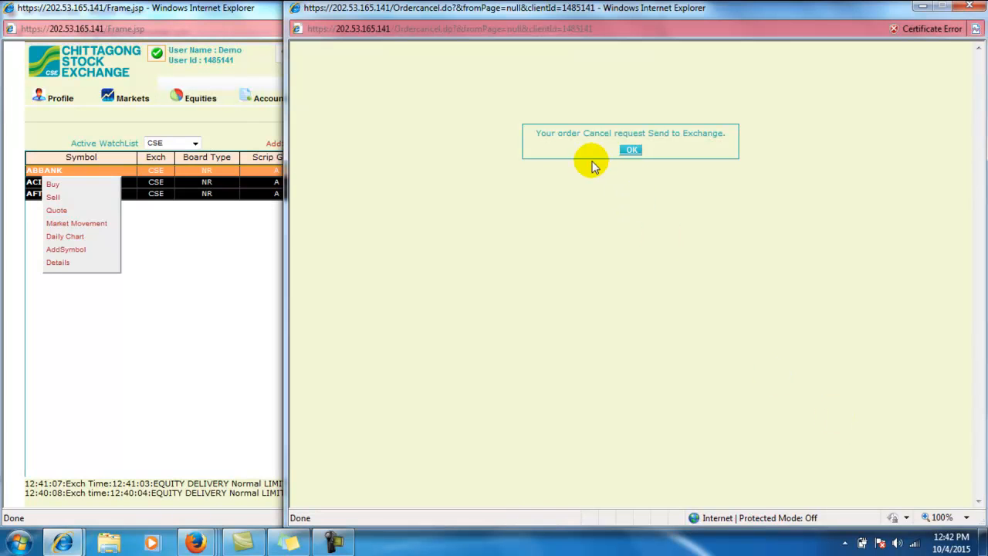
pyautogui.click(630, 150)
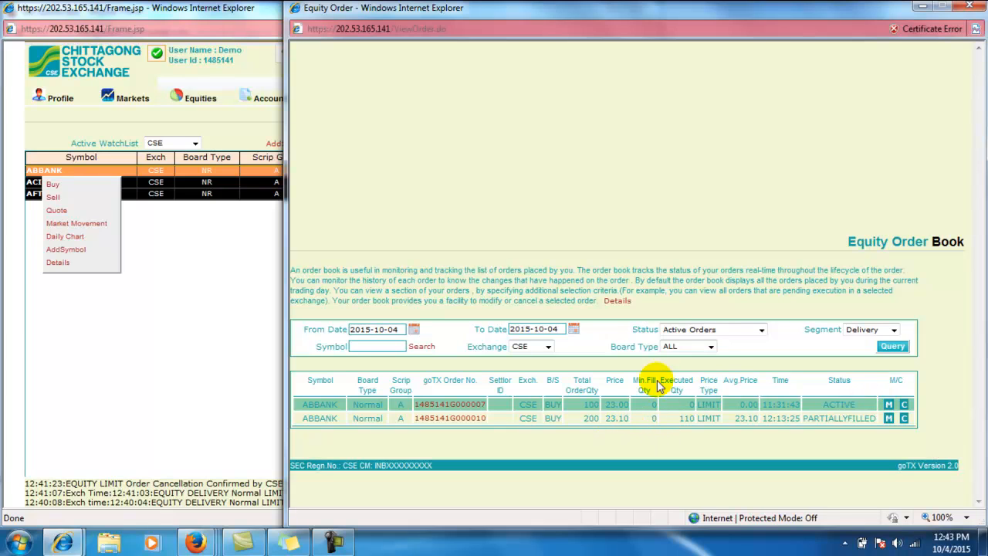
# Query the equity order book for orders of all statuses.
pyautogui.click(741, 335)
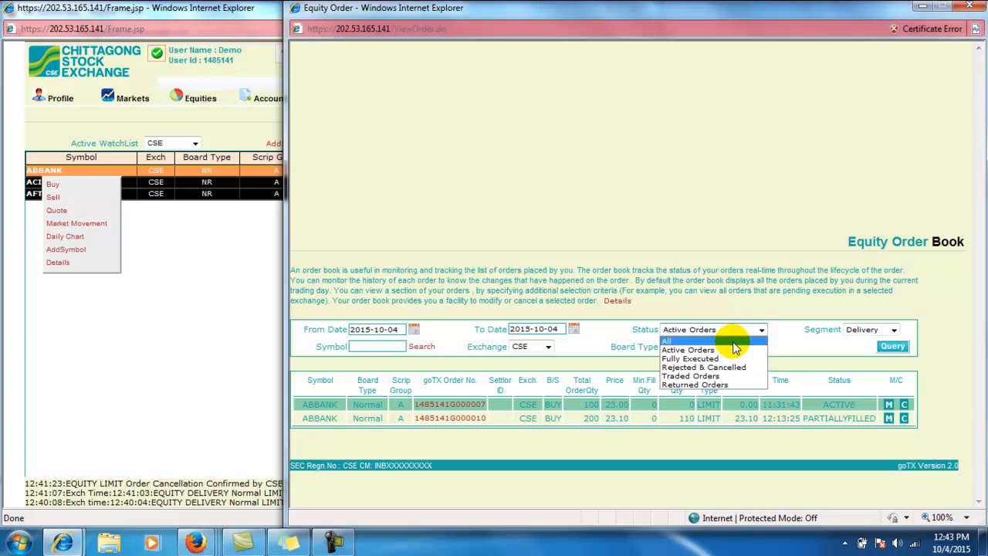
pyautogui.click(732, 341)
pyautogui.click(893, 347)
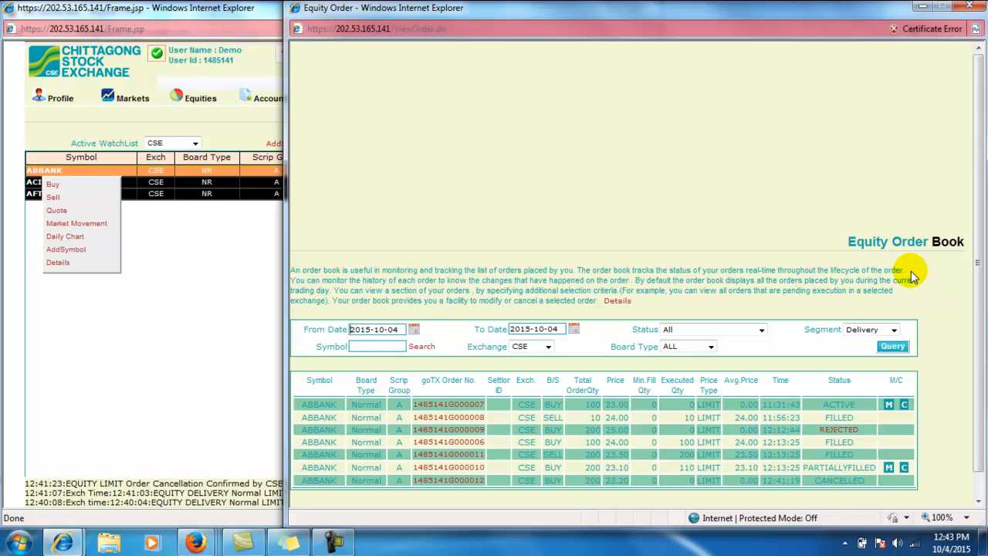
# Close the separate order book window and open the equity order book in the main trading page.
pyautogui.click(970, 8)
pyautogui.click(270, 99)
pyautogui.click(201, 100)
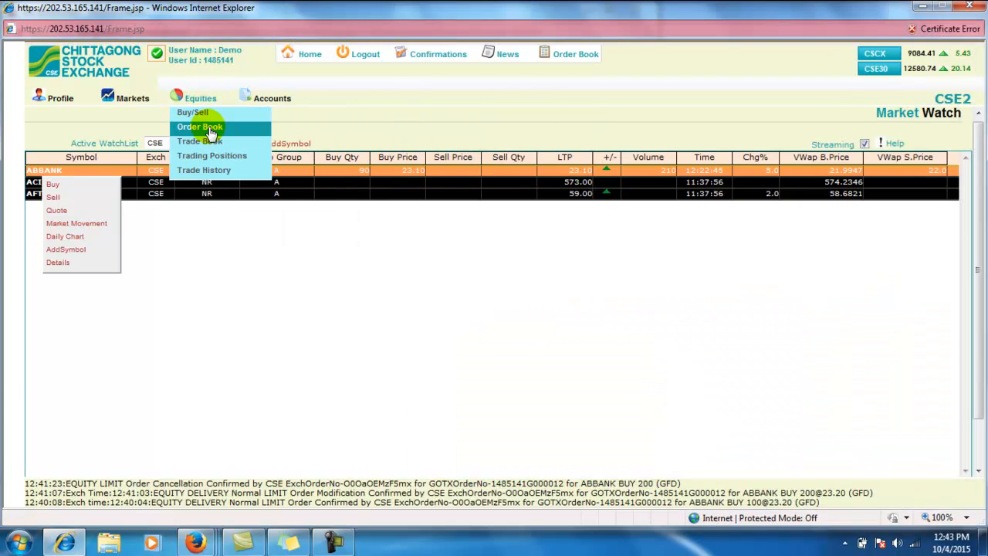
pyautogui.click(228, 131)
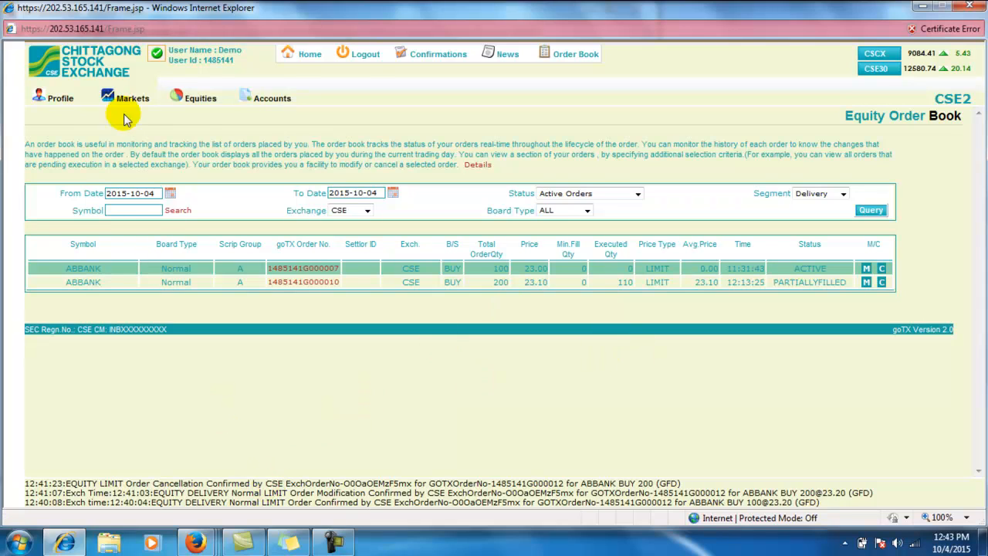
# Return to the market watch and open the quote for ABBANK.
pyautogui.moveTo(211, 550)
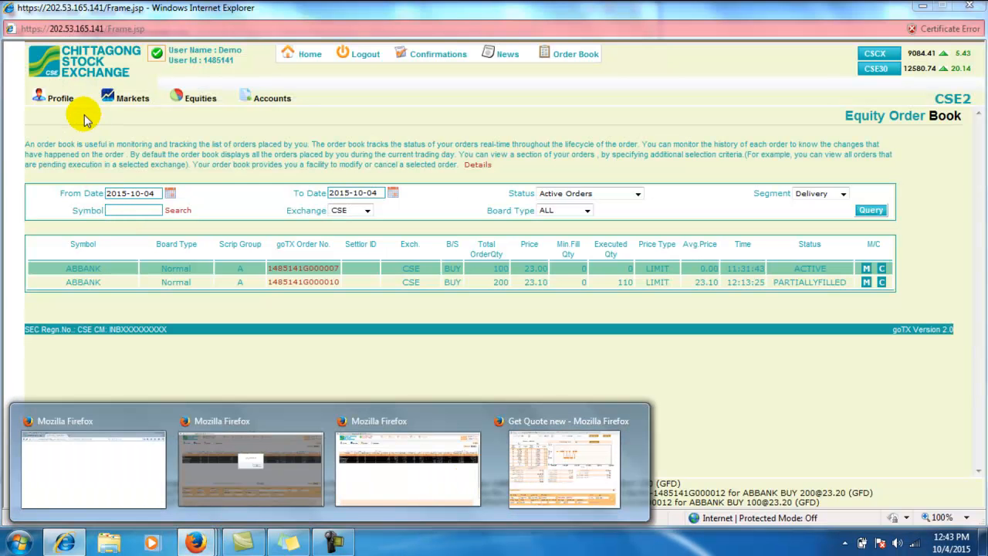
pyautogui.click(128, 114)
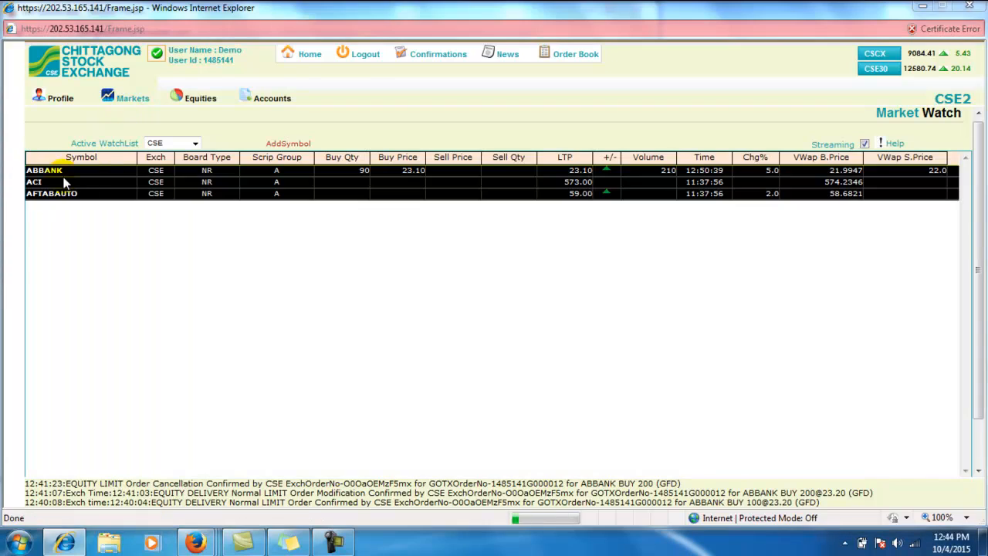
pyautogui.click(561, 332)
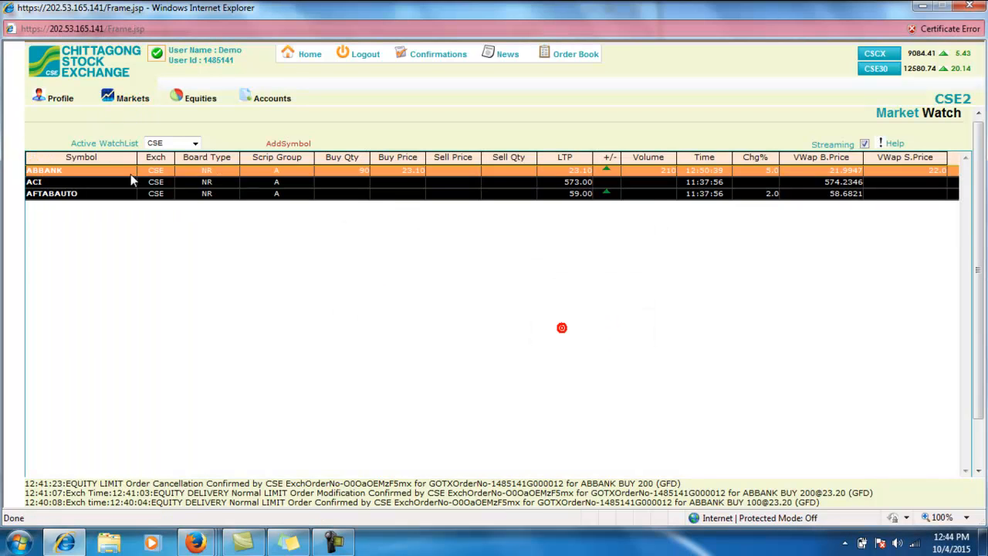
pyautogui.click(54, 172)
pyautogui.doubleClick(54, 172)
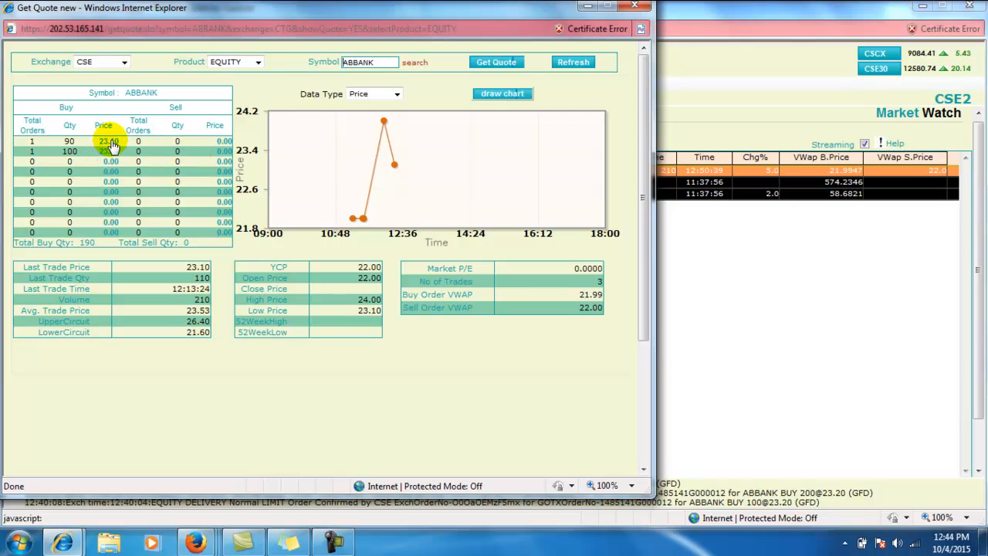
# Place a limit sell order for 90 ABBANK shares at the best buy price of 23.10, and refresh and close the quote.
pyautogui.click(110, 142)
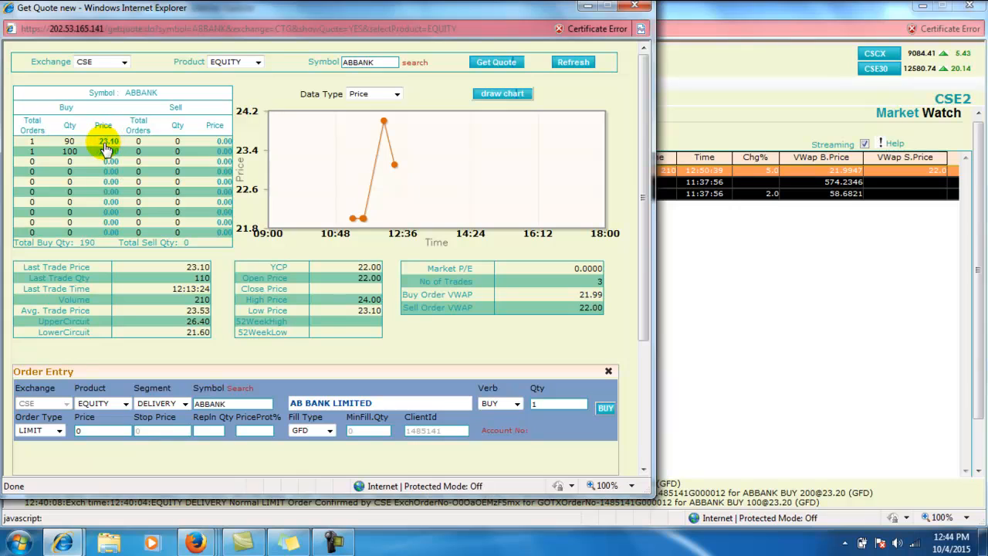
pyautogui.click(106, 144)
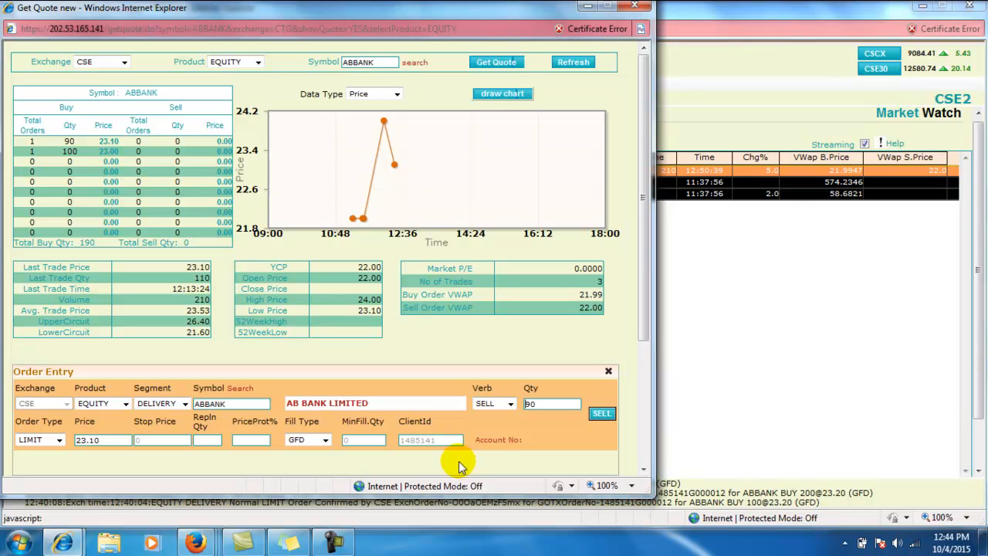
pyautogui.doubleClick(551, 404)
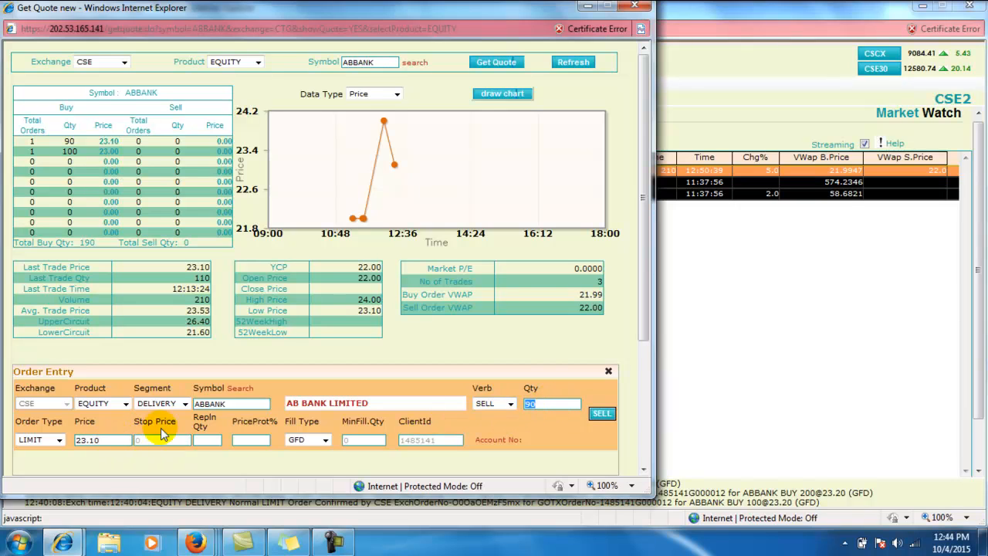
pyautogui.click(599, 413)
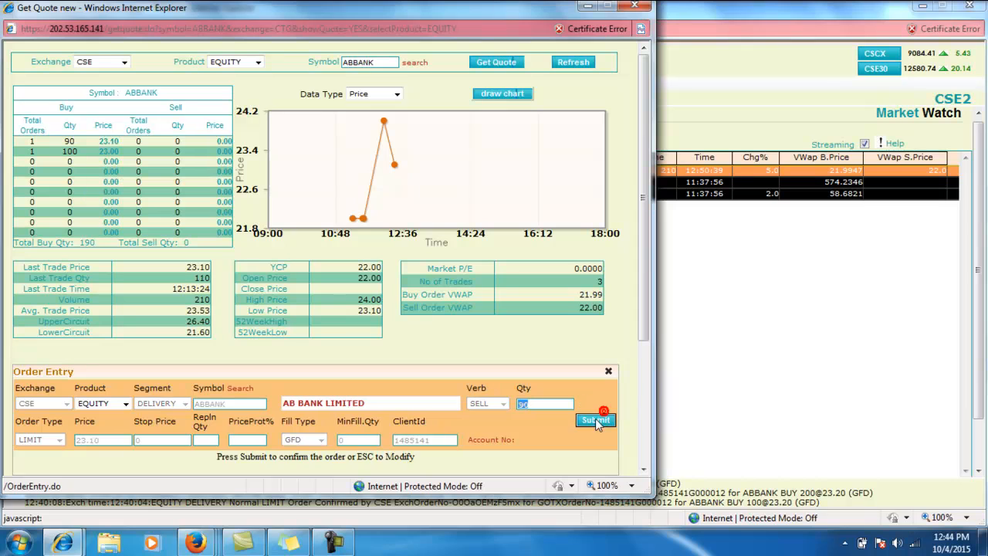
pyautogui.click(597, 420)
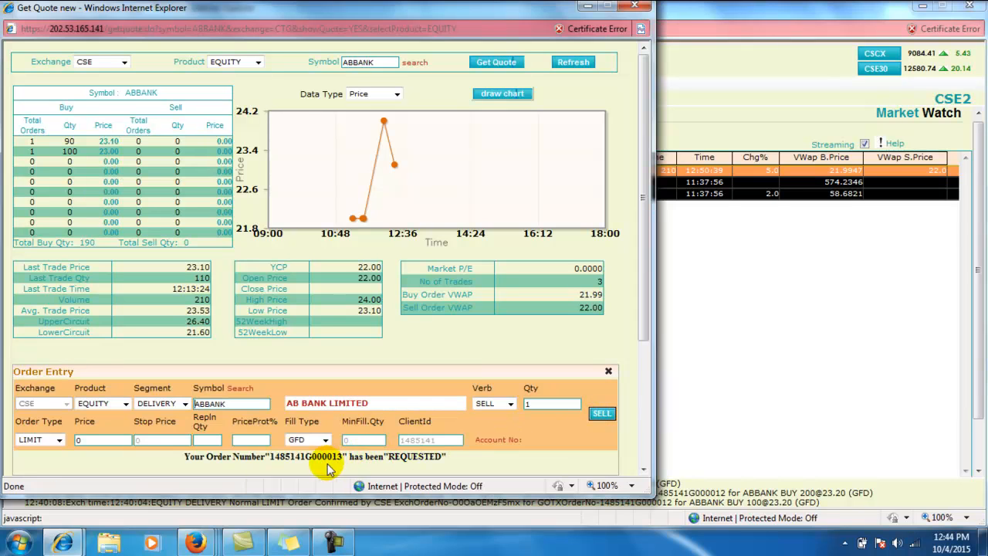
pyautogui.click(578, 62)
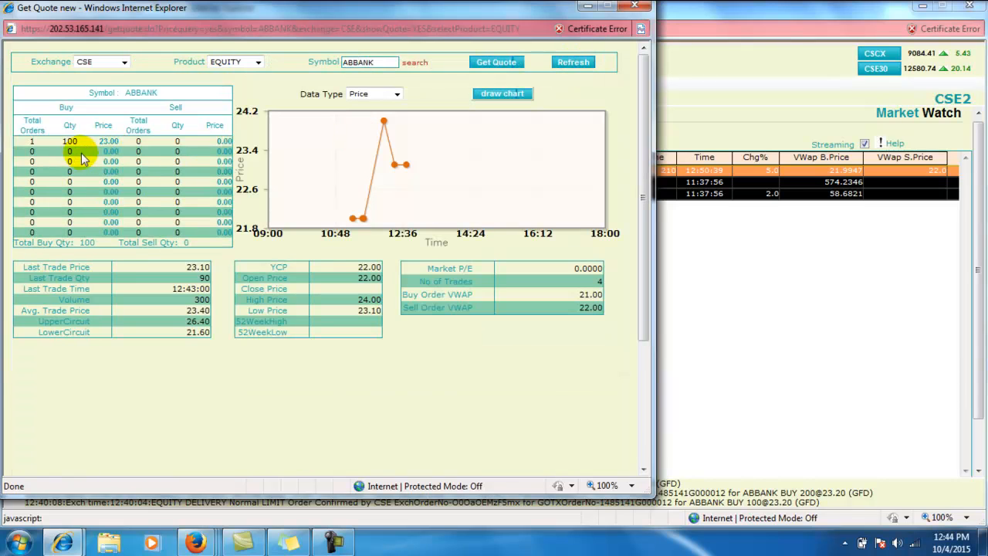
pyautogui.click(632, 10)
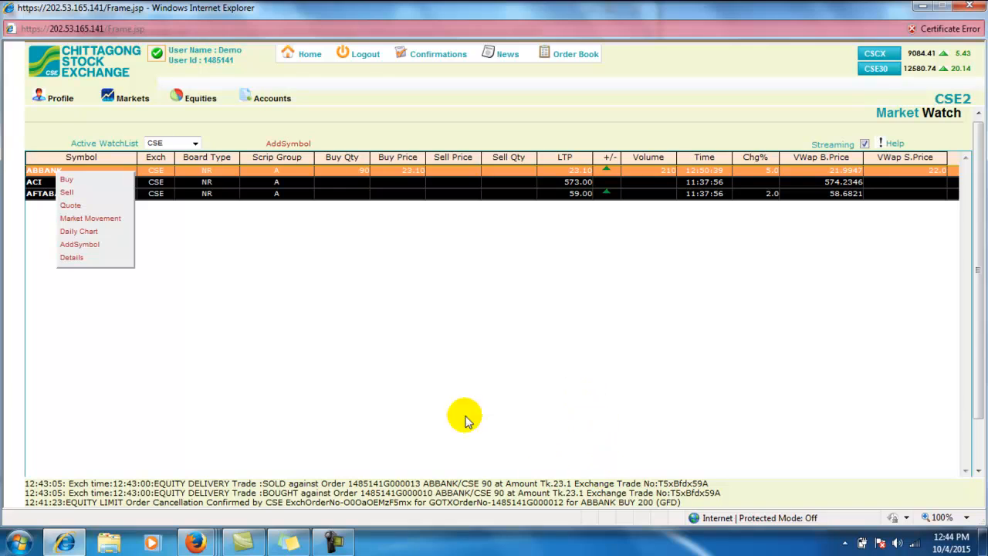
# Open the trade book and examine the row of the 90-share ABBANK sell trade.
pyautogui.moveTo(208, 106)
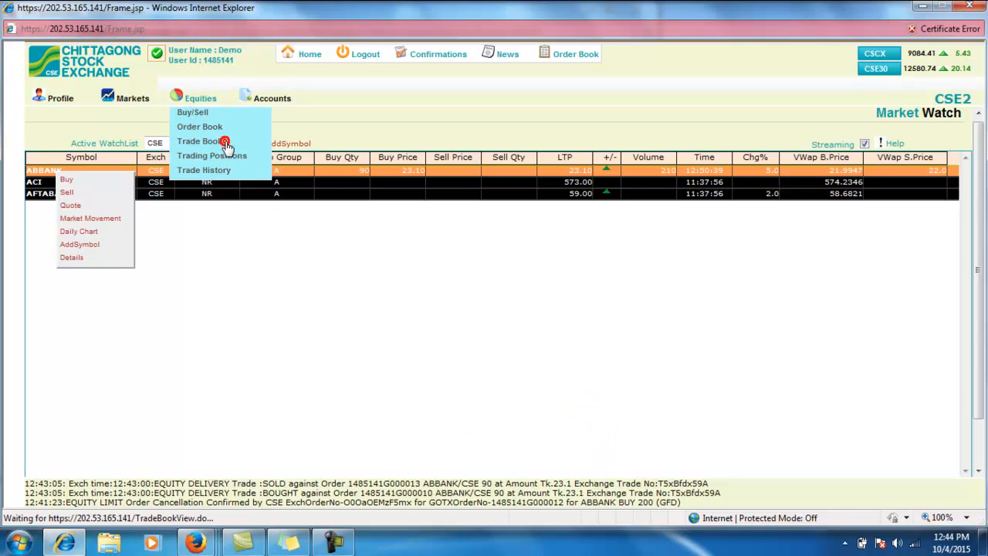
pyautogui.click(220, 141)
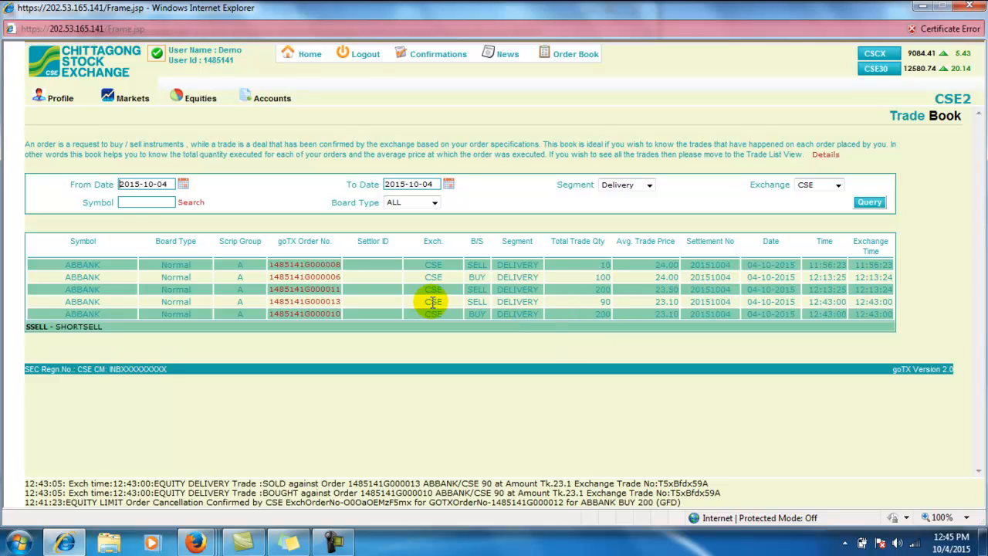
pyautogui.moveTo(598, 302); pyautogui.dragTo(878, 300)
pyautogui.click(900, 308)
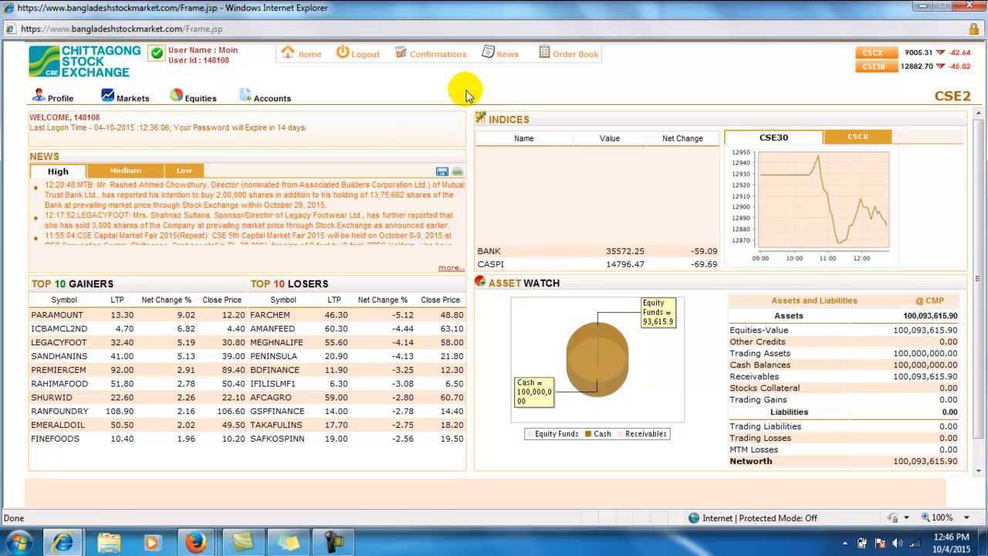
# Open the market statistics and review the top 10 gainers, losers and volume tables.
pyautogui.moveTo(130, 101)
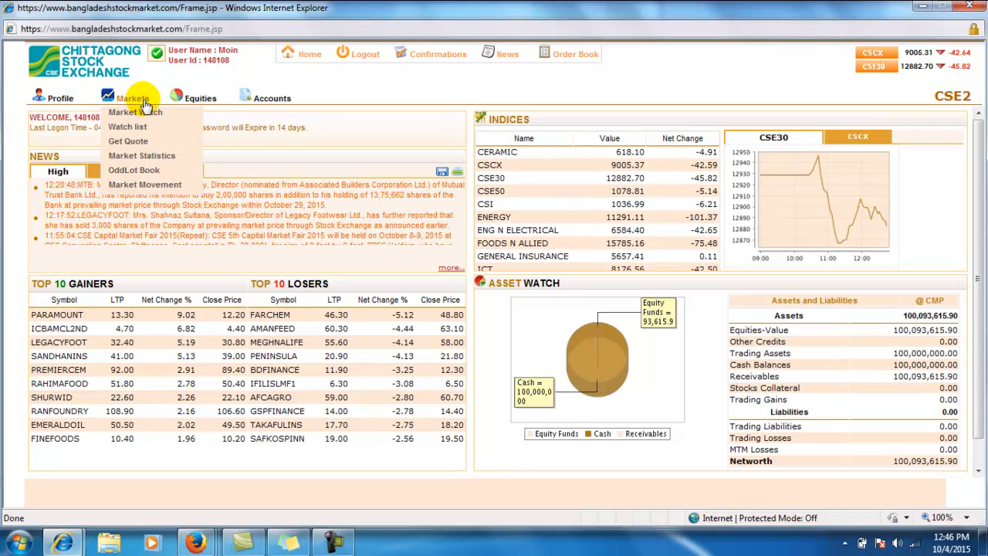
pyautogui.click(155, 157)
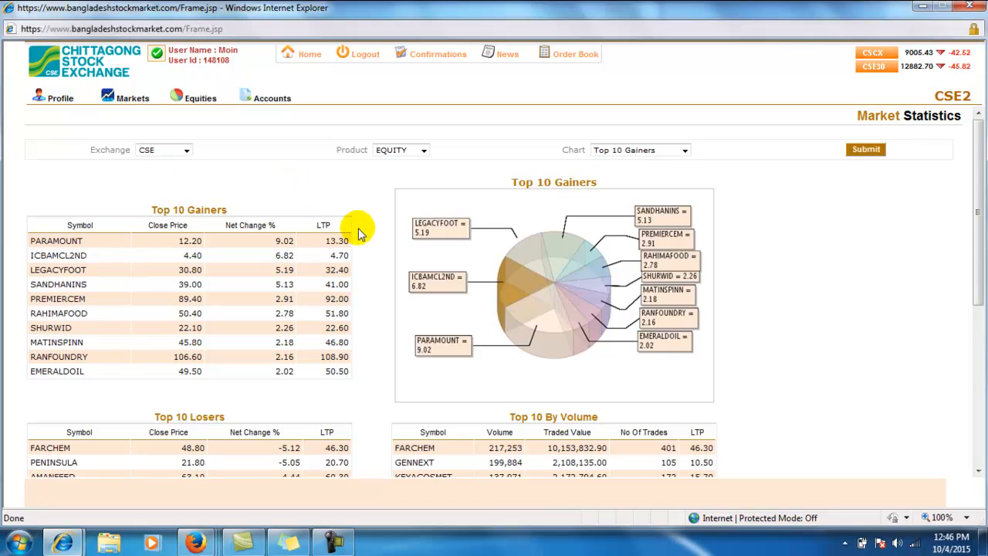
pyautogui.scroll(-1, 360, 230)
pyautogui.scroll(-1, 360, 230)
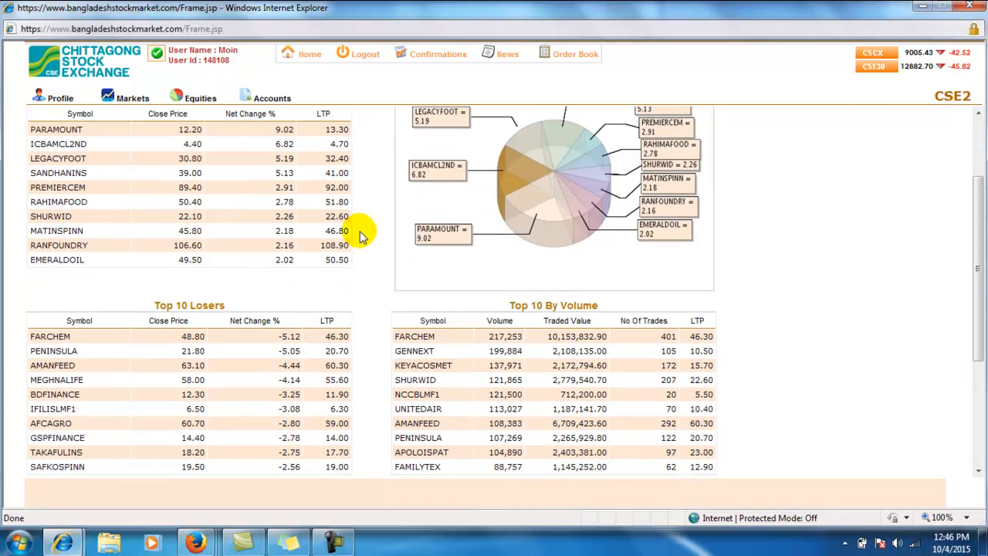
pyautogui.scroll(1, 307, 337)
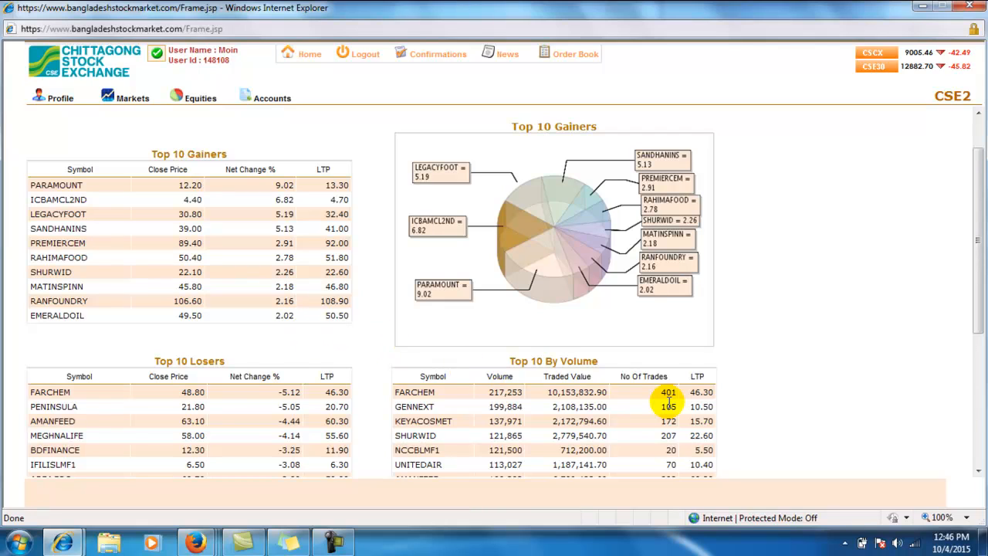
pyautogui.scroll(1, 671, 394)
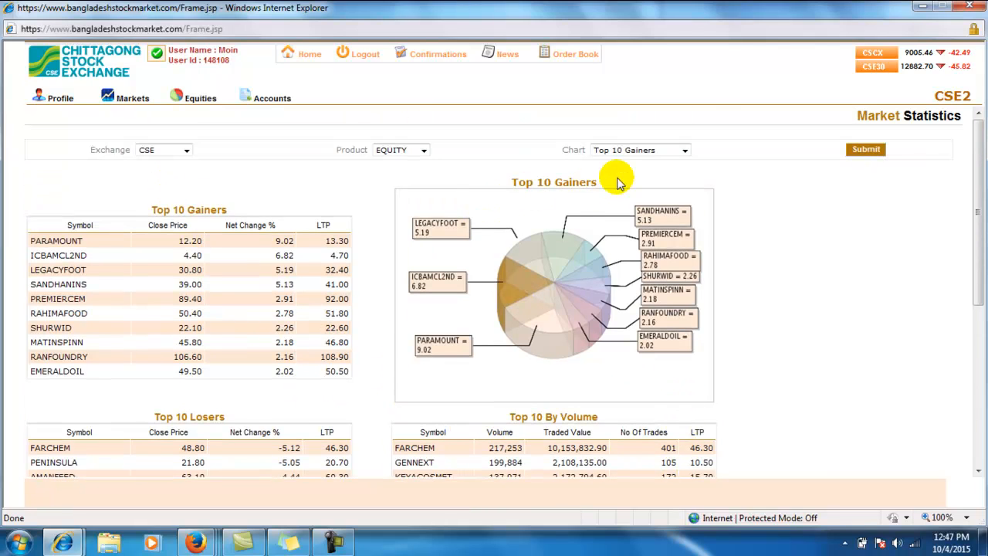
# Display the Top 10 Losers chart in the market statistics.
pyautogui.click(672, 153)
pyautogui.click(660, 170)
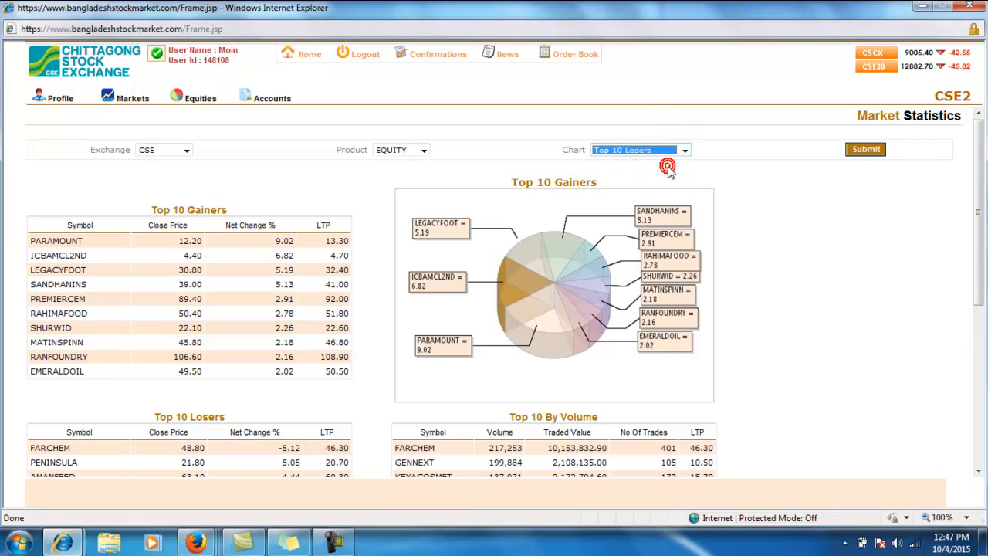
pyautogui.click(860, 150)
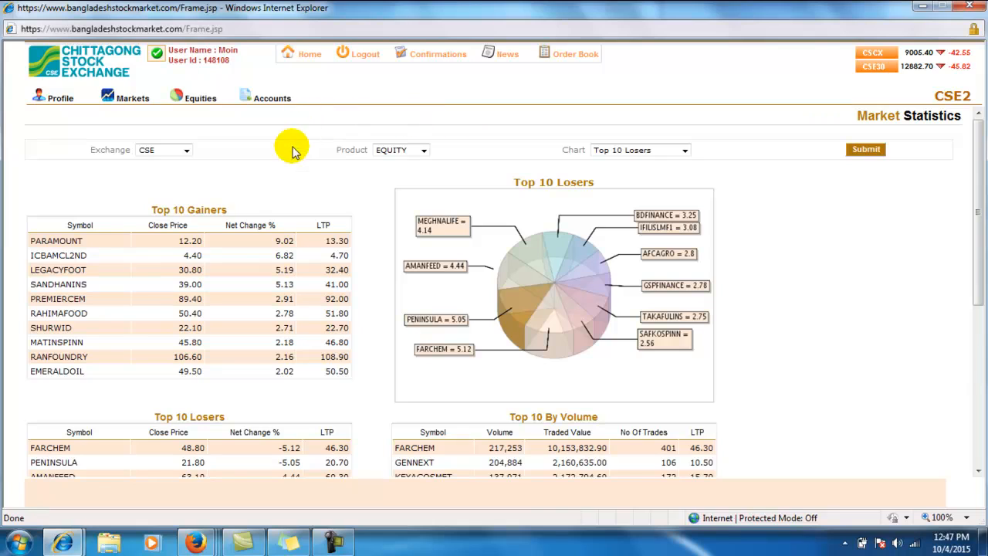
# Open the password change page of the user profile.
pyautogui.moveTo(58, 101)
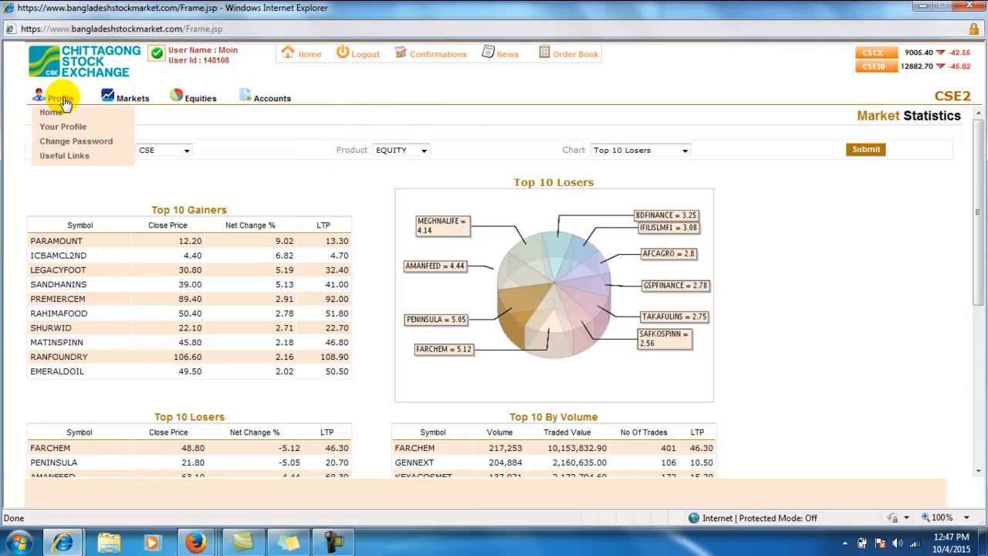
pyautogui.click(78, 142)
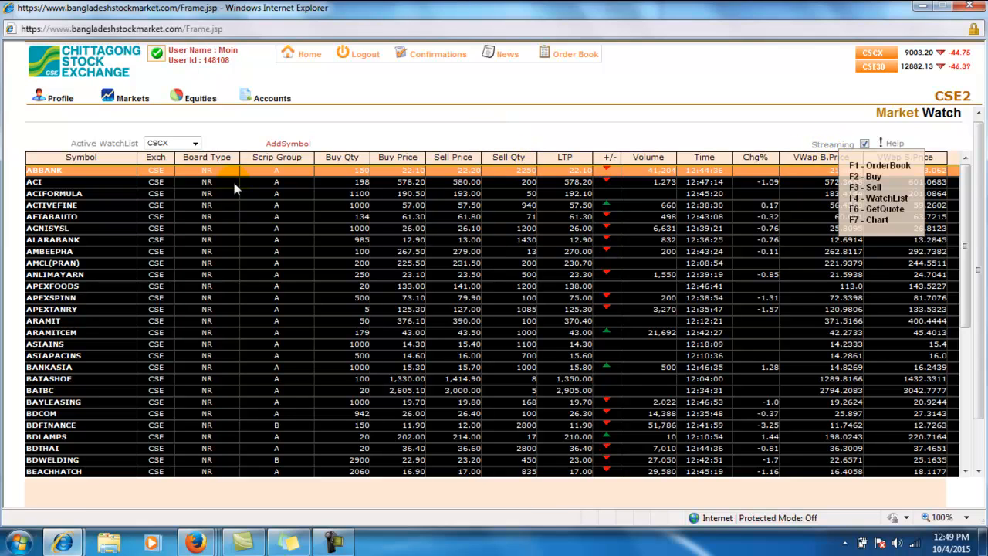
# Switch market watch streaming off and back on, accepting the JVM initialization.
pyautogui.click(865, 145)
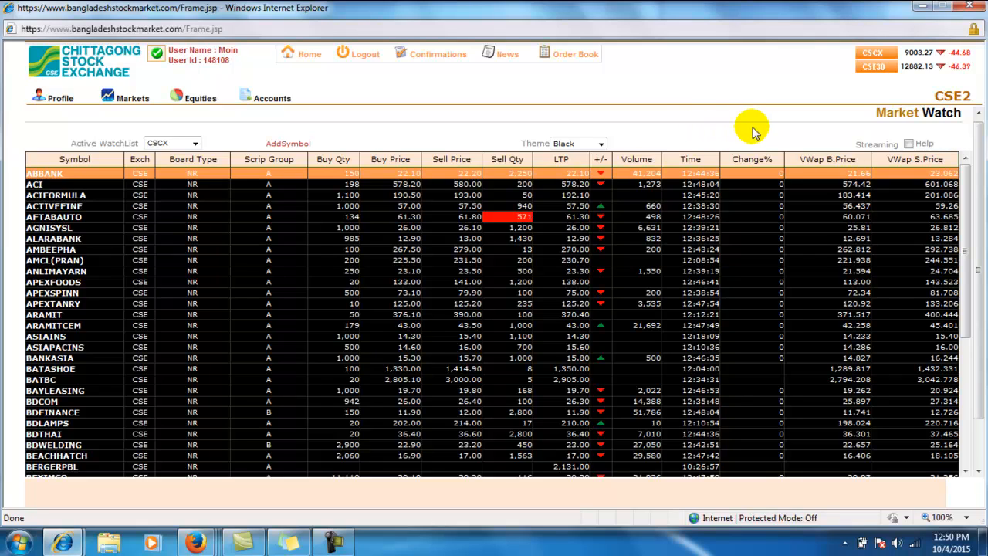
pyautogui.click(909, 145)
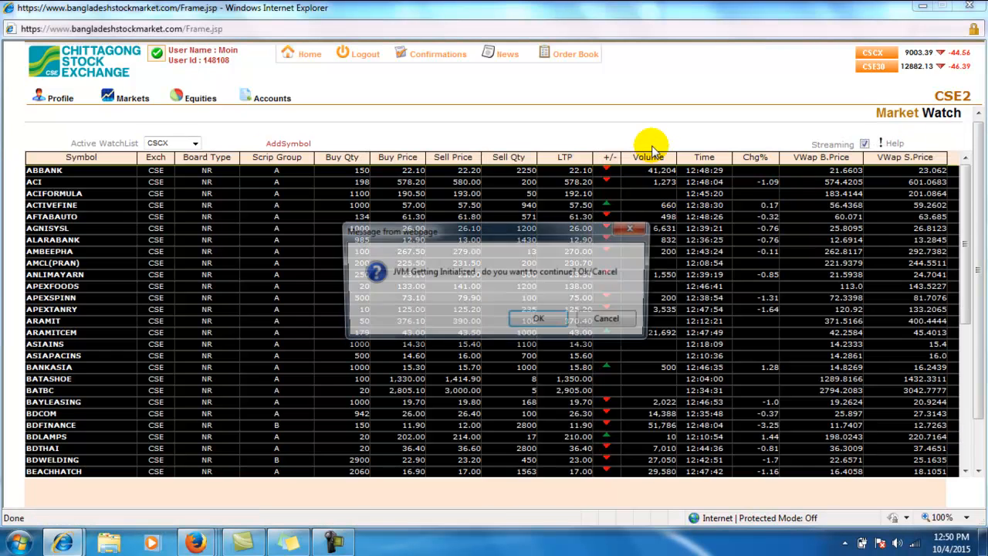
pyautogui.click(544, 321)
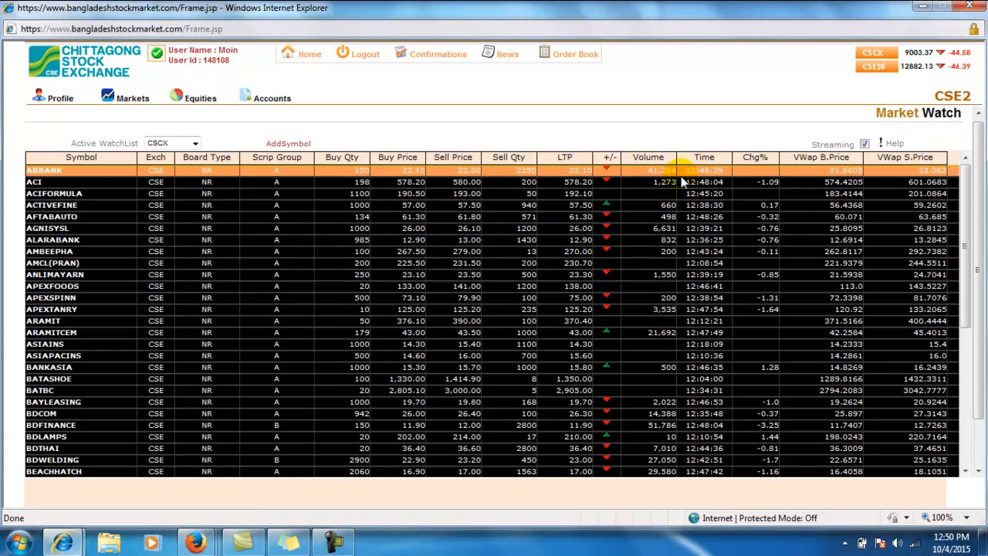